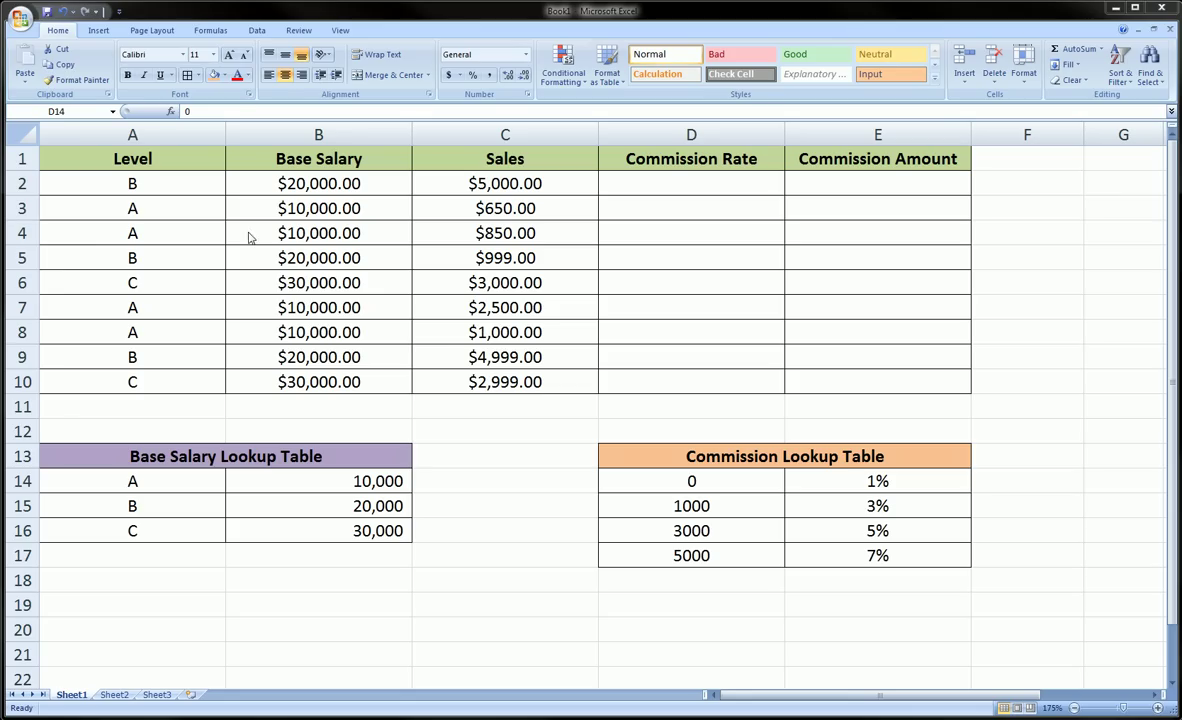
Annotate the Level entries and Base Salary Lookup Table, linking row 2's level to $20,000.00.
{"action": "left_click", "coordinate": [140, 180]}
{"action": "key", "text": "Down"}
{"action": "key", "text": "Down"}
{"action": "key", "text": "Down"}
{"action": "key", "text": "Down"}
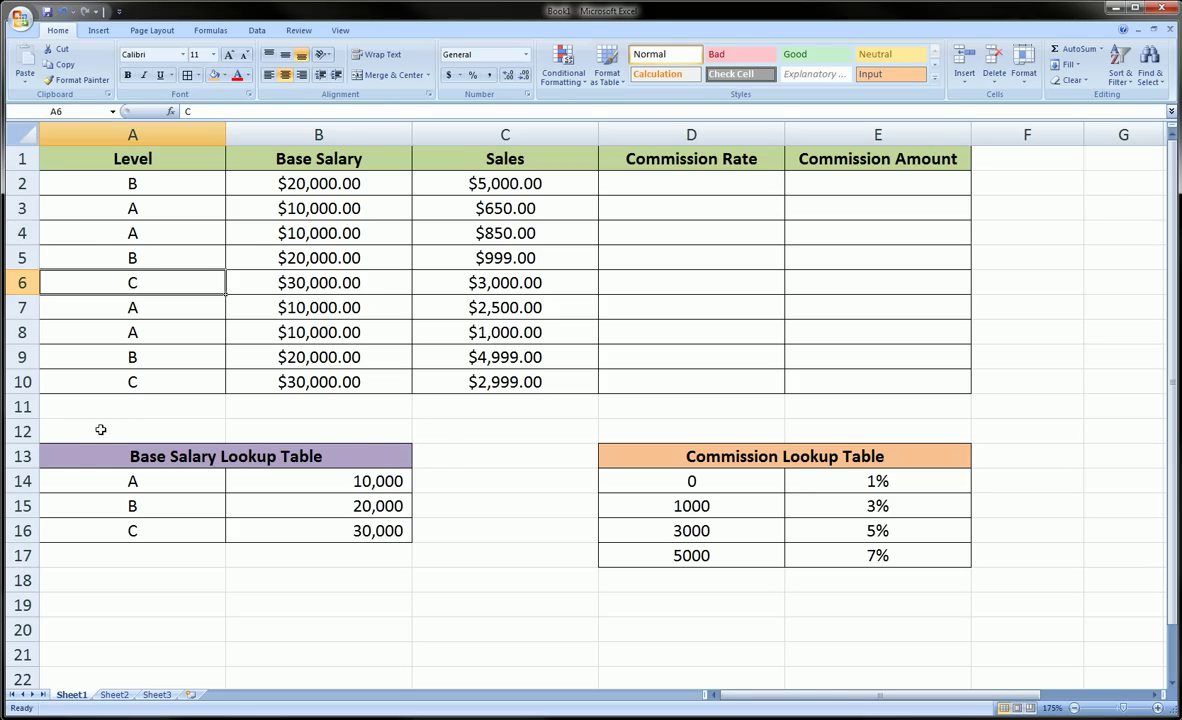
{"action": "mouse_move", "coordinate": [100, 435]}
{"action": "left_mouse_down"}
{"action": "mouse_move", "coordinate": [415, 475]}
{"action": "mouse_move", "coordinate": [245, 565]}
{"action": "mouse_move", "coordinate": [132, 405]}
{"action": "left_mouse_up"}
{"action": "mouse_move", "coordinate": [262, 175]}
{"action": "left_mouse_down"}
{"action": "mouse_move", "coordinate": [325, 158]}
{"action": "mouse_move", "coordinate": [372, 182]}
{"action": "mouse_move", "coordinate": [265, 192]}
{"action": "mouse_move", "coordinate": [282, 192]}
{"action": "left_mouse_up"}
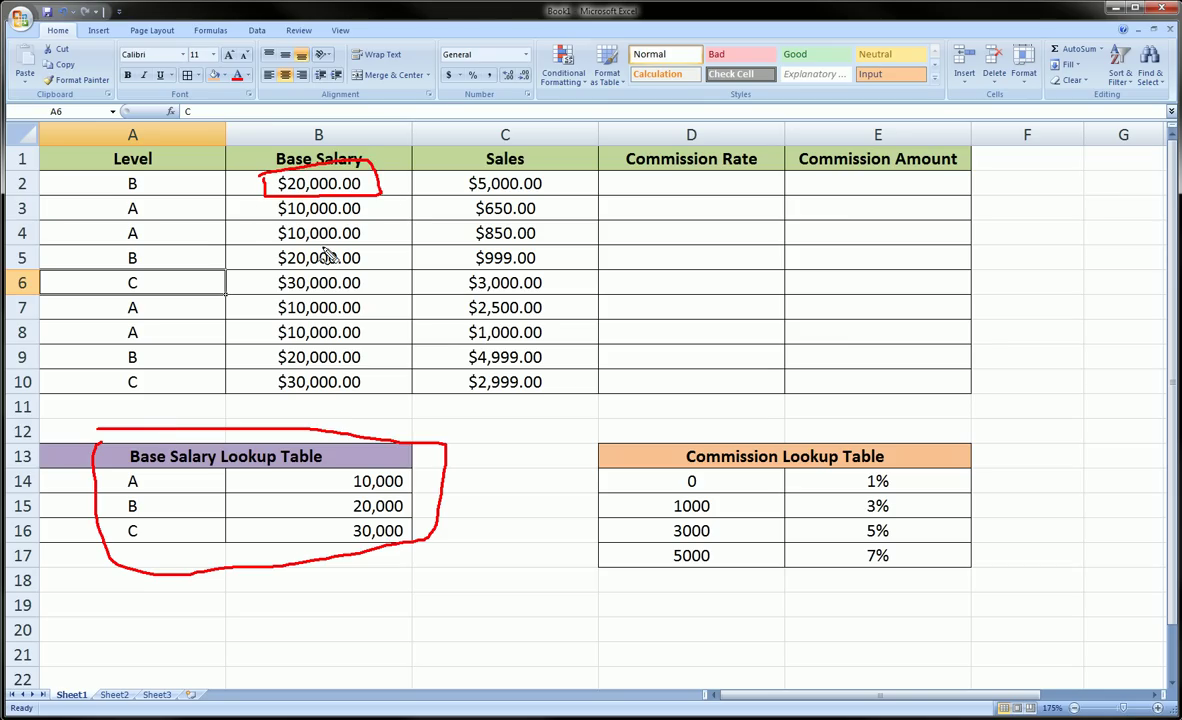
{"action": "key", "text": "Escape"}
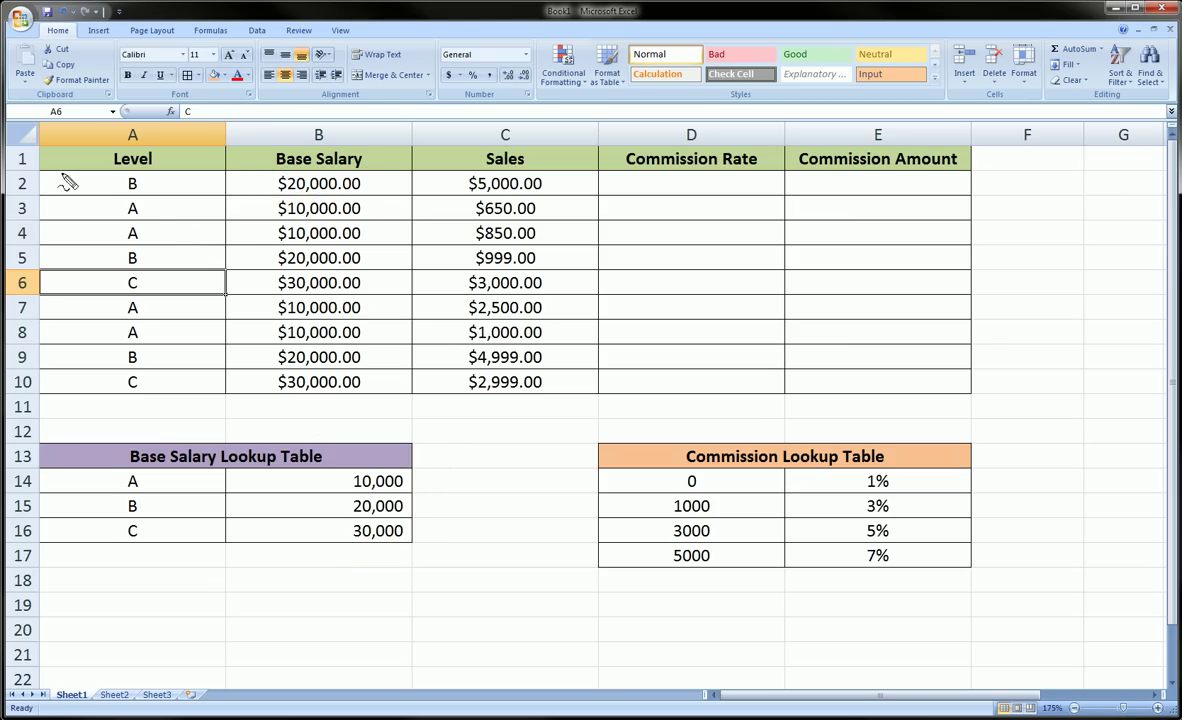
{"action": "mouse_move", "coordinate": [62, 196]}
{"action": "left_mouse_down"}
{"action": "mouse_move", "coordinate": [238, 191]}
{"action": "mouse_move", "coordinate": [220, 214]}
{"action": "mouse_move", "coordinate": [72, 196]}
{"action": "left_mouse_up"}
{"action": "mouse_move", "coordinate": [104, 474]}
{"action": "left_mouse_down"}
{"action": "mouse_move", "coordinate": [410, 473]}
{"action": "mouse_move", "coordinate": [368, 203]}
{"action": "mouse_move", "coordinate": [371, 213]}
{"action": "left_mouse_up"}
{"action": "key", "text": "Escape"}
Mark up the Sales column and the Commission Lookup Table's 0 threshold and 1% row.
{"action": "mouse_move", "coordinate": [465, 158]}
{"action": "left_mouse_down"}
{"action": "mouse_move", "coordinate": [552, 152]}
{"action": "mouse_move", "coordinate": [584, 308]}
{"action": "mouse_move", "coordinate": [552, 408]}
{"action": "mouse_move", "coordinate": [465, 388]}
{"action": "mouse_move", "coordinate": [445, 152]}
{"action": "left_mouse_up"}
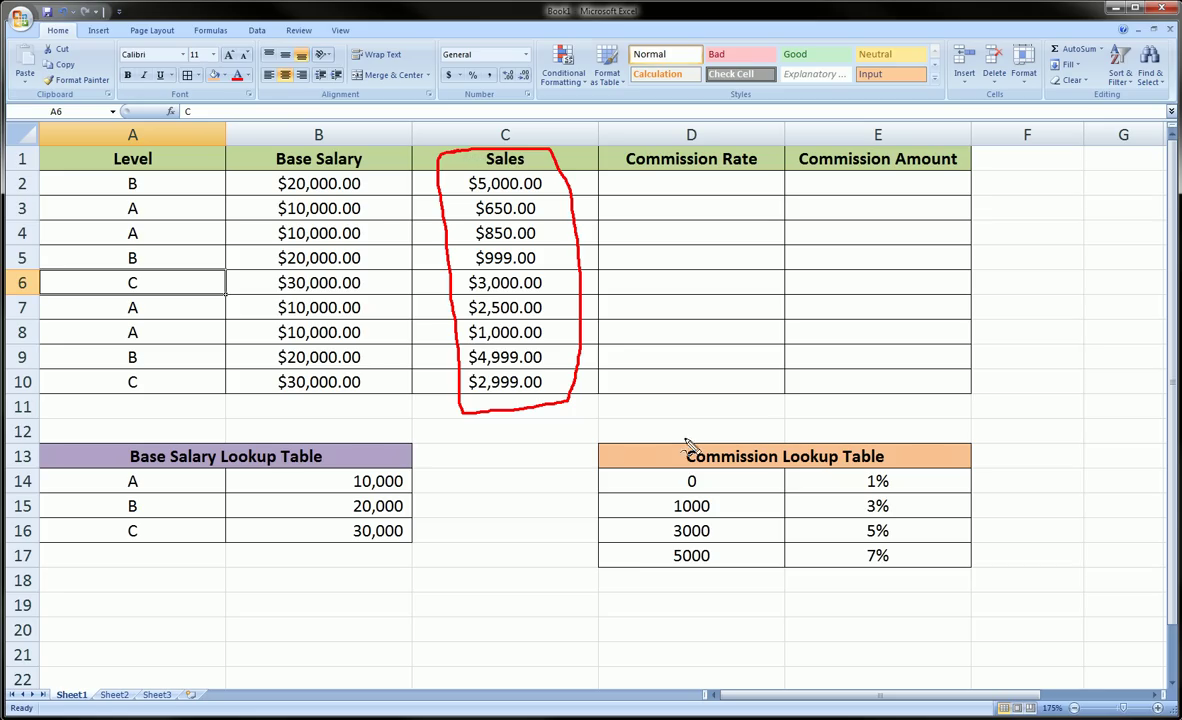
{"action": "mouse_move", "coordinate": [624, 443]}
{"action": "left_mouse_down"}
{"action": "mouse_move", "coordinate": [776, 439]}
{"action": "mouse_move", "coordinate": [988, 552]}
{"action": "mouse_move", "coordinate": [895, 597]}
{"action": "mouse_move", "coordinate": [612, 448]}
{"action": "left_mouse_up"}
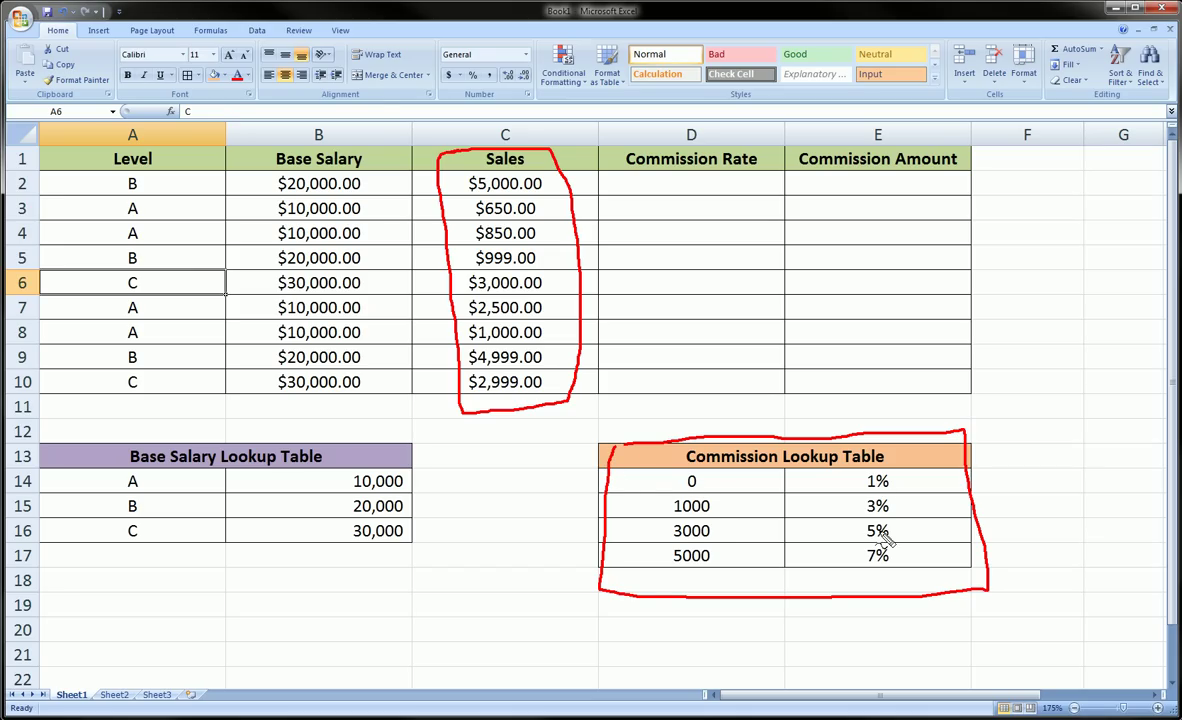
{"action": "mouse_move", "coordinate": [705, 478]}
{"action": "left_mouse_down"}
{"action": "mouse_move", "coordinate": [670, 494]}
{"action": "mouse_move", "coordinate": [684, 468]}
{"action": "mouse_move", "coordinate": [894, 433]}
{"action": "mouse_move", "coordinate": [955, 565]}
{"action": "mouse_move", "coordinate": [681, 615]}
{"action": "mouse_move", "coordinate": [645, 470]}
{"action": "left_mouse_up"}
{"action": "key", "text": "Escape"}
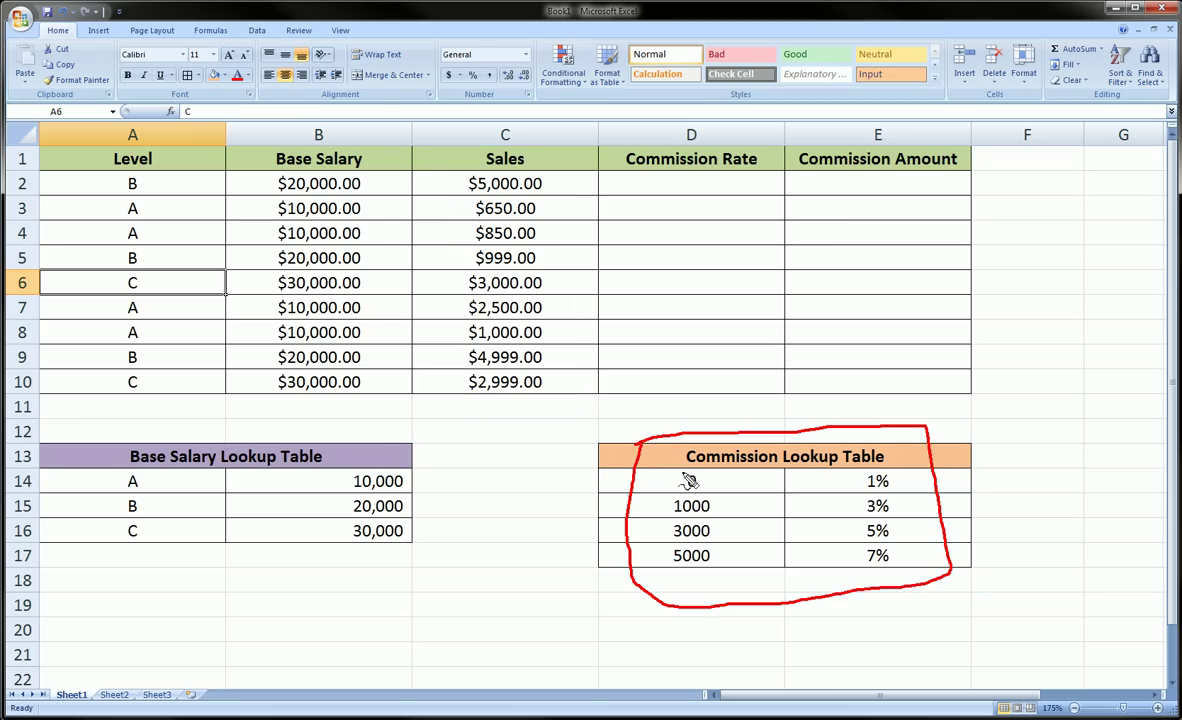
{"action": "mouse_move", "coordinate": [691, 478]}
{"action": "left_mouse_down"}
{"action": "mouse_move", "coordinate": [707, 490]}
{"action": "mouse_move", "coordinate": [683, 484]}
{"action": "mouse_move", "coordinate": [691, 497]}
{"action": "mouse_move", "coordinate": [725, 498]}
{"action": "mouse_move", "coordinate": [694, 520]}
{"action": "mouse_move", "coordinate": [667, 512]}
{"action": "mouse_move", "coordinate": [712, 477]}
{"action": "mouse_move", "coordinate": [888, 474]}
{"action": "mouse_move", "coordinate": [888, 494]}
{"action": "mouse_move", "coordinate": [752, 501]}
{"action": "mouse_move", "coordinate": [699, 496]}
{"action": "mouse_move", "coordinate": [690, 483]}
{"action": "left_mouse_up"}
{"action": "key", "text": "Escape"}
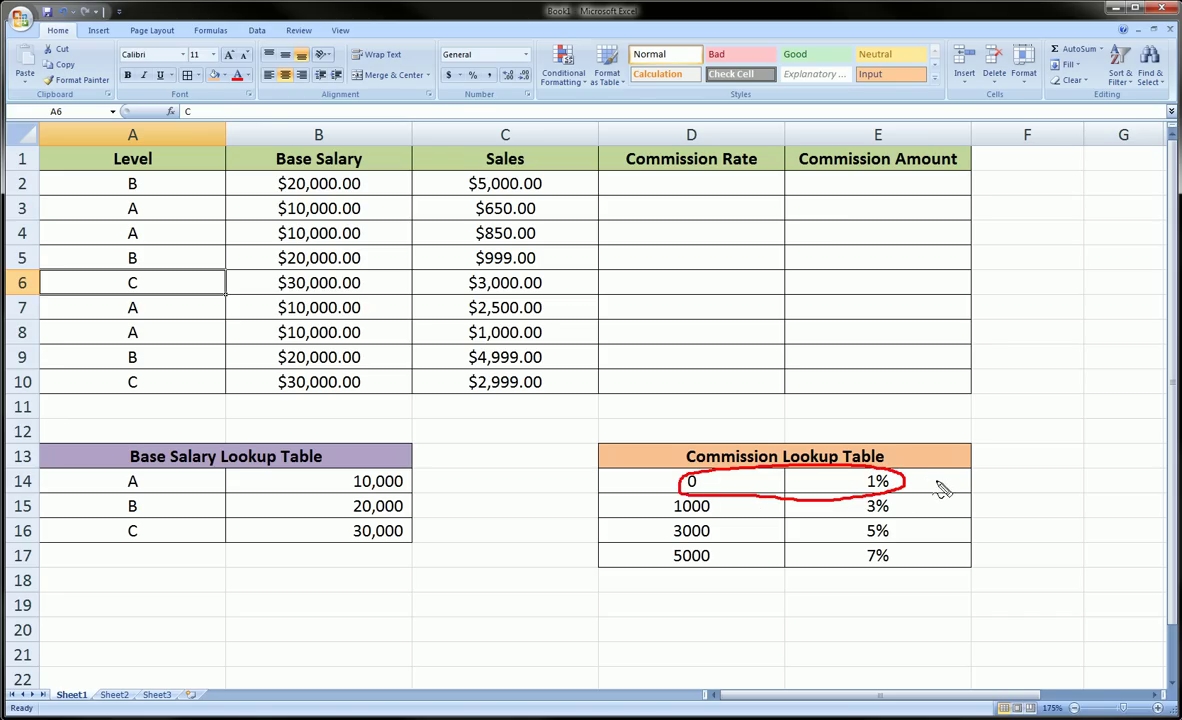
{"action": "mouse_move", "coordinate": [930, 477]}
{"action": "left_mouse_down"}
{"action": "mouse_move", "coordinate": [928, 490]}
{"action": "mouse_move", "coordinate": [997, 488]}
{"action": "left_mouse_up"}
{"action": "key", "text": "Escape"}
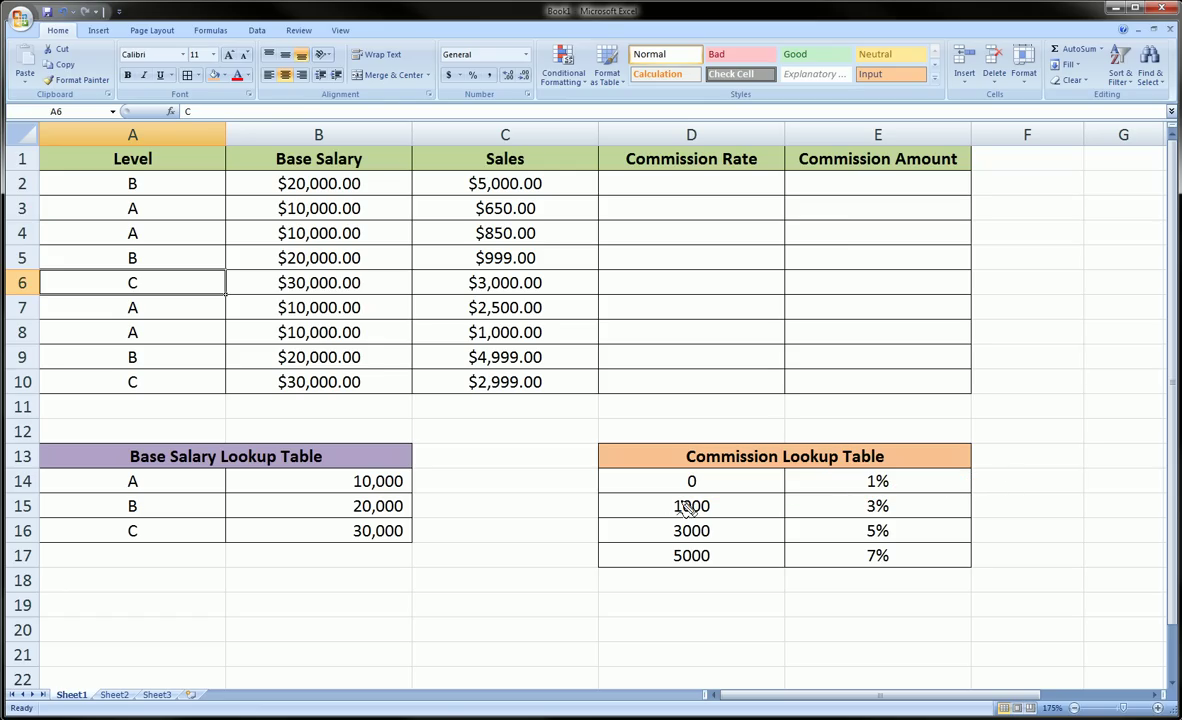
{"action": "mouse_move", "coordinate": [670, 495]}
{"action": "left_mouse_down"}
{"action": "mouse_move", "coordinate": [880, 496]}
{"action": "mouse_move", "coordinate": [910, 513]}
{"action": "mouse_move", "coordinate": [799, 528]}
{"action": "mouse_move", "coordinate": [657, 524]}
{"action": "mouse_move", "coordinate": [672, 494]}
{"action": "left_mouse_up"}
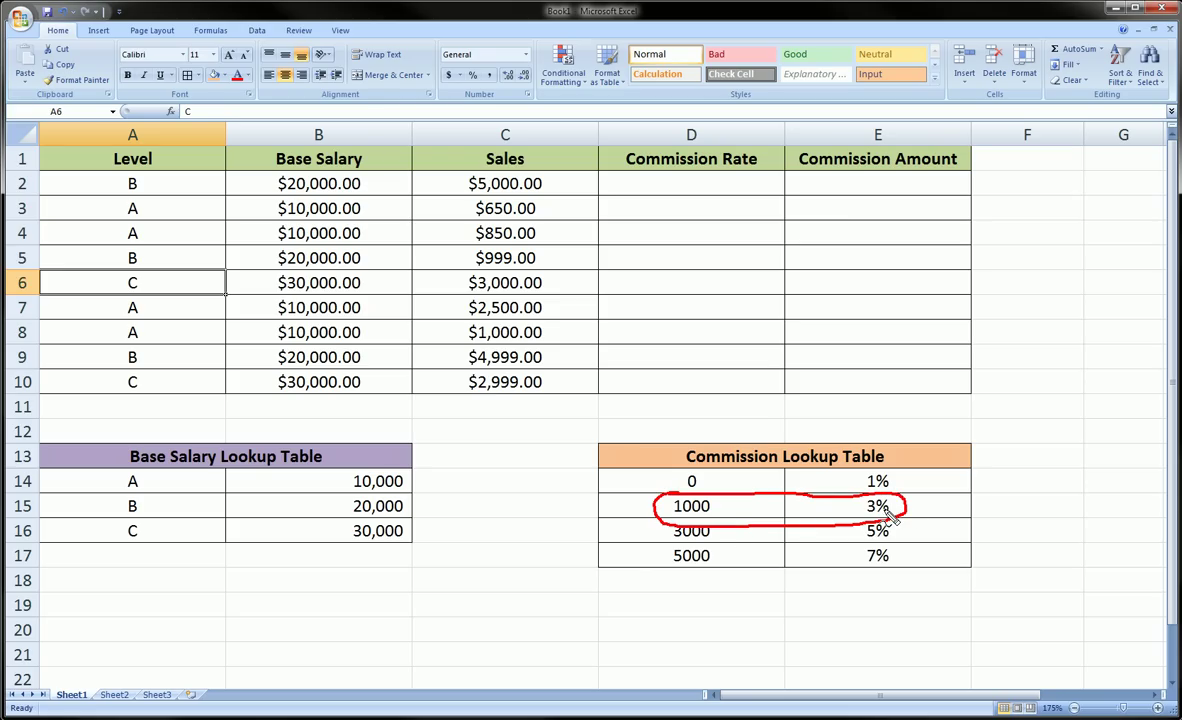
{"action": "key", "text": "Escape"}
Underline the 1000/3% and 5000/7% rows and circle the thresholds column.
{"action": "mouse_move", "coordinate": [660, 519]}
{"action": "left_mouse_down"}
{"action": "mouse_move", "coordinate": [865, 520]}
{"action": "mouse_move", "coordinate": [899, 537]}
{"action": "mouse_move", "coordinate": [873, 549]}
{"action": "mouse_move", "coordinate": [675, 548]}
{"action": "mouse_move", "coordinate": [665, 524]}
{"action": "left_mouse_up"}
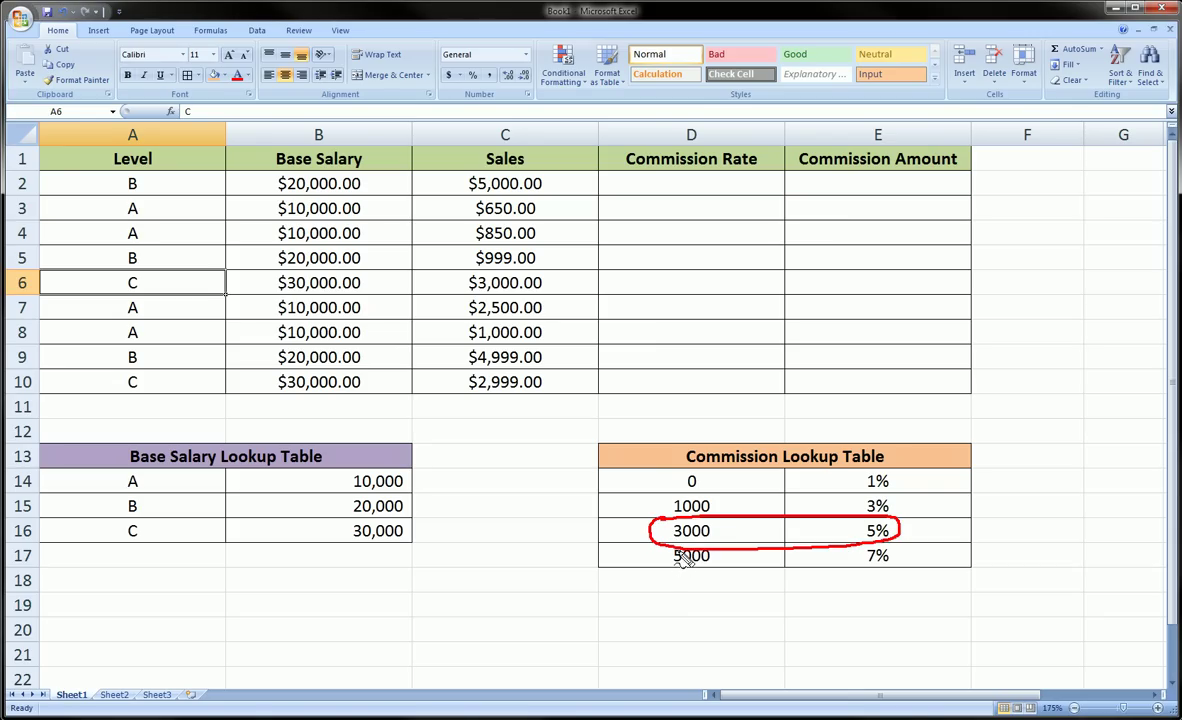
{"action": "key", "text": "e"}
{"action": "mouse_move", "coordinate": [671, 550]}
{"action": "left_mouse_down"}
{"action": "mouse_move", "coordinate": [900, 547]}
{"action": "mouse_move", "coordinate": [912, 575]}
{"action": "mouse_move", "coordinate": [667, 583]}
{"action": "mouse_move", "coordinate": [672, 548]}
{"action": "left_mouse_up"}
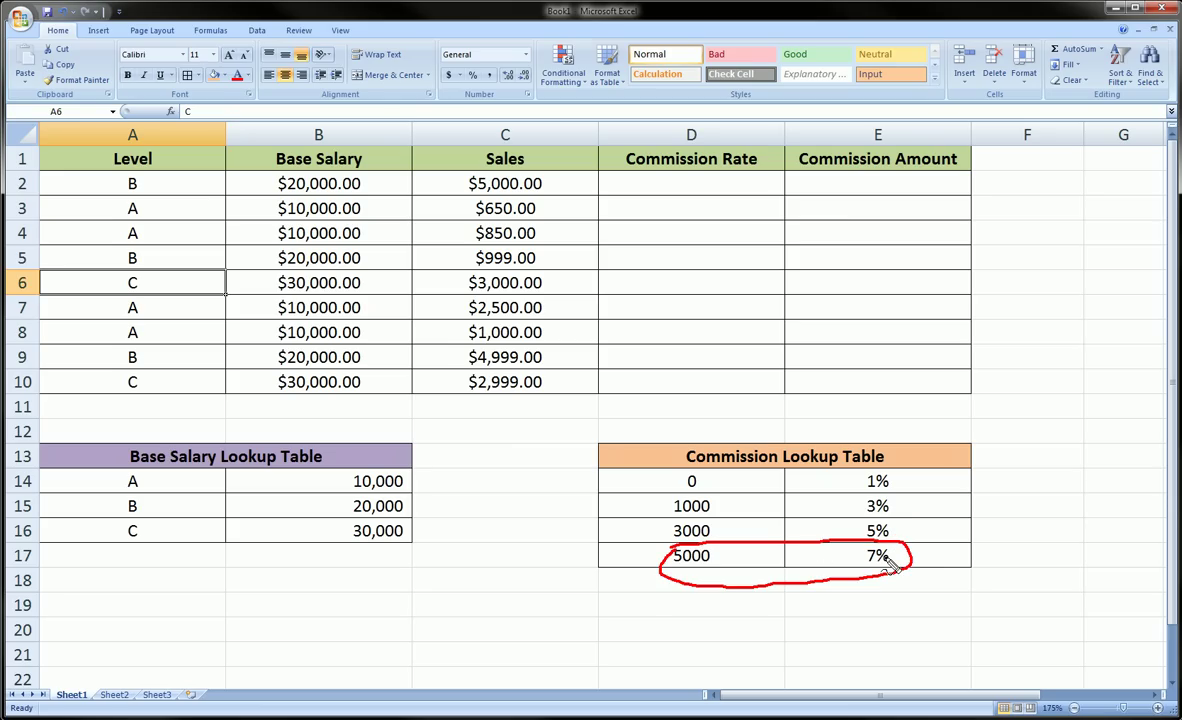
{"action": "key", "text": "Escape"}
{"action": "mouse_move", "coordinate": [650, 440]}
{"action": "left_mouse_down"}
{"action": "mouse_move", "coordinate": [695, 490]}
{"action": "mouse_move", "coordinate": [625, 540]}
{"action": "mouse_move", "coordinate": [618, 460]}
{"action": "mouse_move", "coordinate": [640, 440]}
{"action": "left_mouse_up"}
{"action": "key", "text": "Escape"}
Write the ranges 0–999, 1000–2999, 3000–4999 and 5000+ beside the commission table rows.
{"action": "left_click_drag", "start_coordinate": [540, 478], "coordinate": [607, 492]}
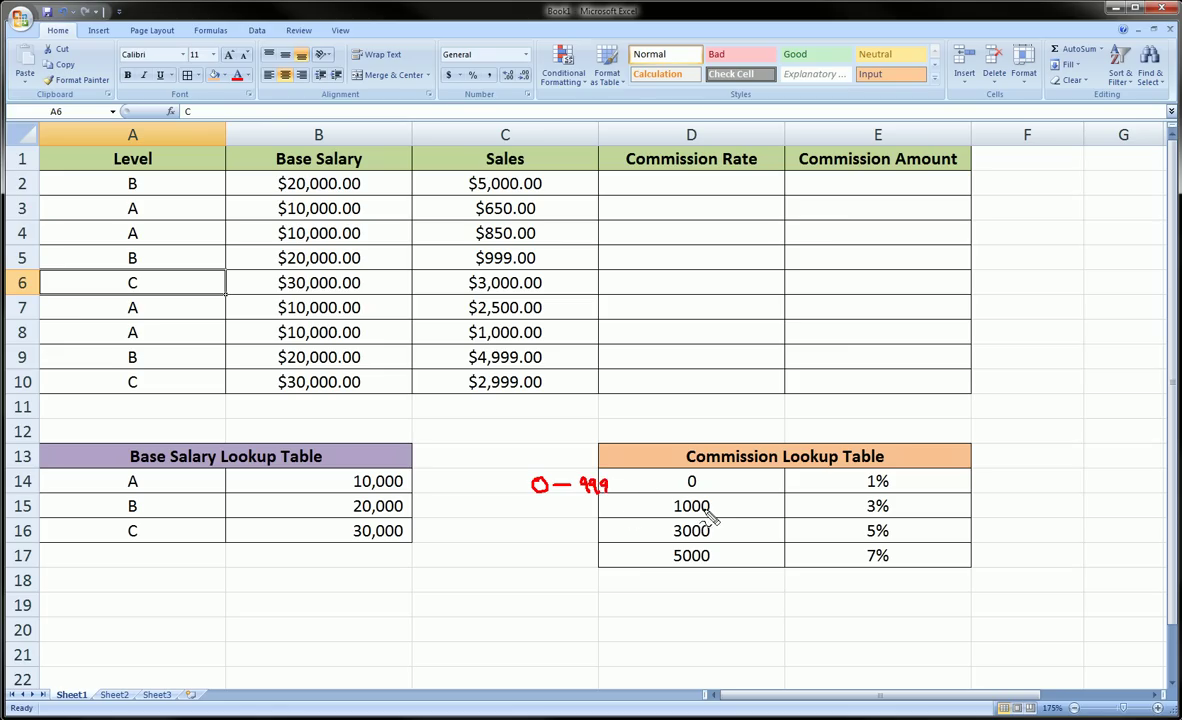
{"action": "mouse_move", "coordinate": [525, 503]}
{"action": "left_mouse_down"}
{"action": "mouse_move", "coordinate": [551, 516]}
{"action": "mouse_move", "coordinate": [645, 512]}
{"action": "left_mouse_up"}
{"action": "mouse_move", "coordinate": [530, 524]}
{"action": "left_mouse_down"}
{"action": "mouse_move", "coordinate": [548, 541]}
{"action": "mouse_move", "coordinate": [643, 538]}
{"action": "left_mouse_up"}
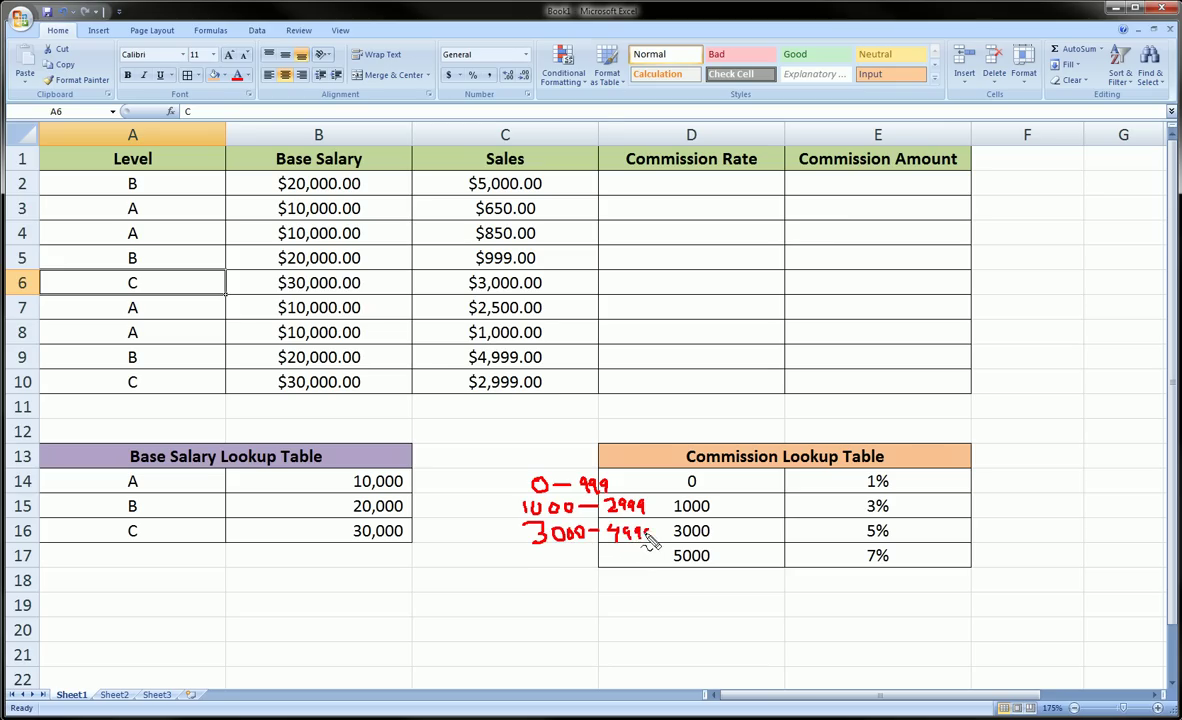
{"action": "mouse_move", "coordinate": [545, 551]}
{"action": "left_mouse_down"}
{"action": "mouse_move", "coordinate": [550, 567]}
{"action": "mouse_move", "coordinate": [558, 551]}
{"action": "mouse_move", "coordinate": [578, 562]}
{"action": "mouse_move", "coordinate": [638, 556]}
{"action": "left_mouse_up"}
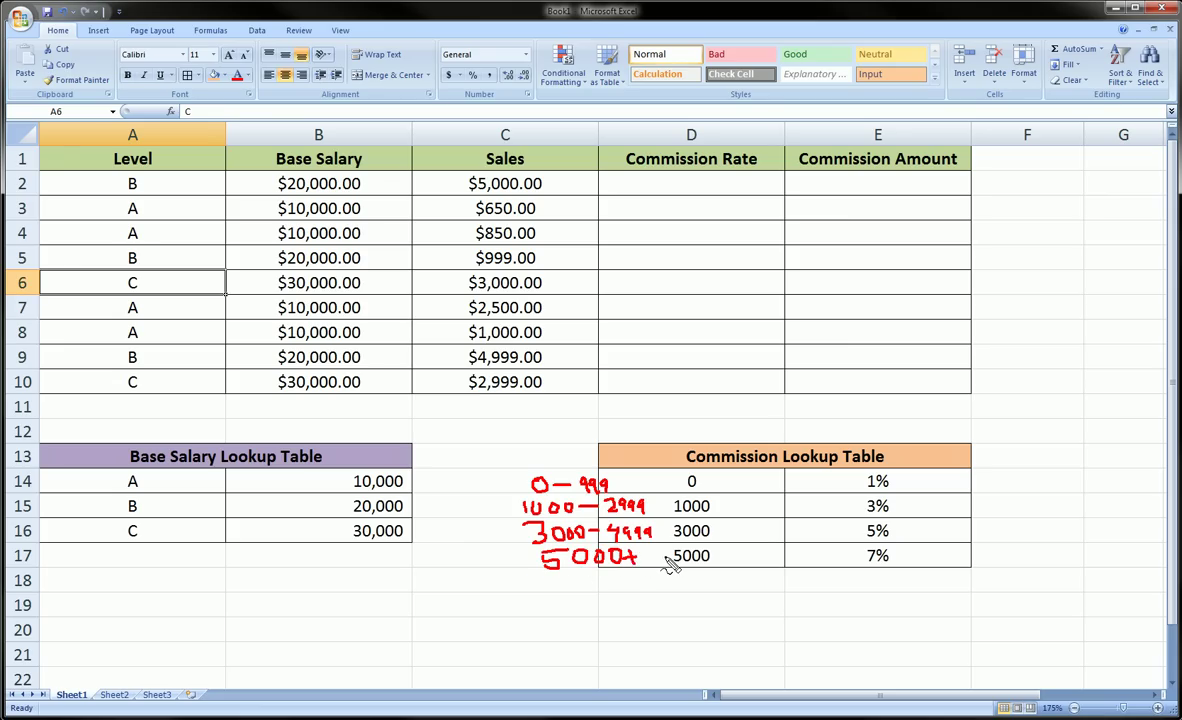
{"action": "key", "text": "Escape"}
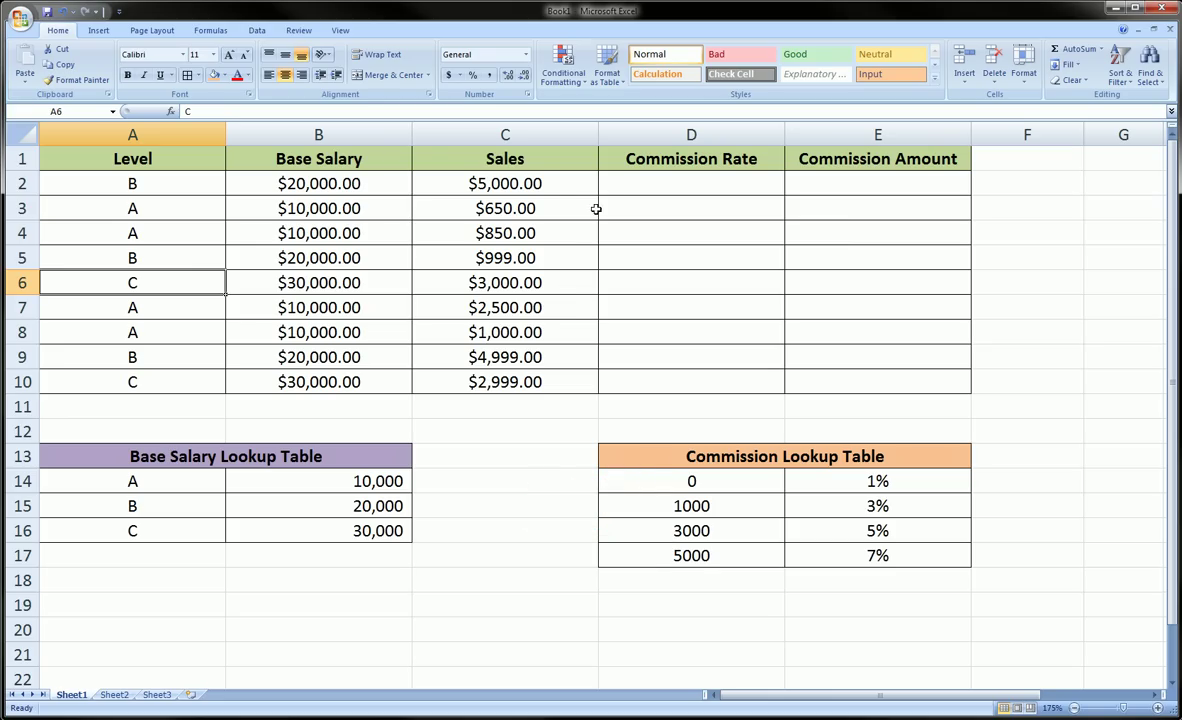
{"action": "mouse_move", "coordinate": [452, 150]}
{"action": "left_mouse_down"}
{"action": "mouse_move", "coordinate": [538, 156]}
{"action": "mouse_move", "coordinate": [575, 325]}
{"action": "mouse_move", "coordinate": [437, 405]}
{"action": "mouse_move", "coordinate": [432, 185]}
{"action": "left_mouse_up"}
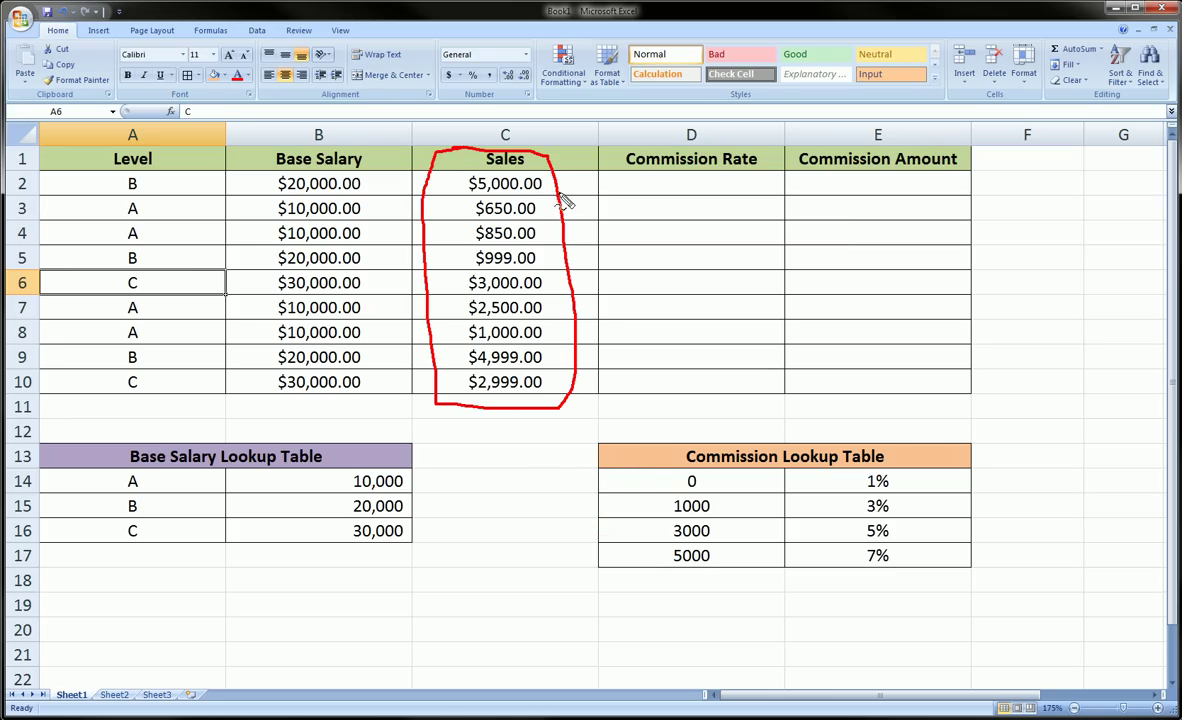
{"action": "key", "text": "Escape"}
In D2, begin =vlookup(C2,$D$14:$E$17 with the table reference made absolute.
{"action": "left_click", "coordinate": [636, 180]}
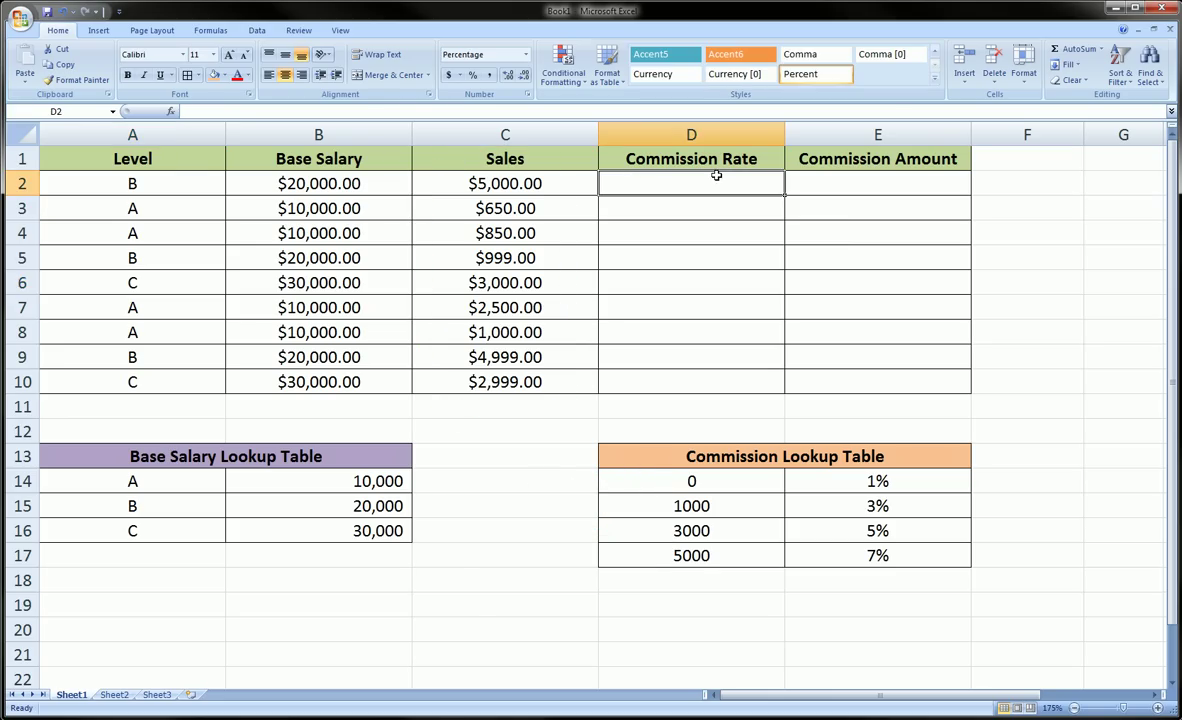
{"action": "type", "text": "="}
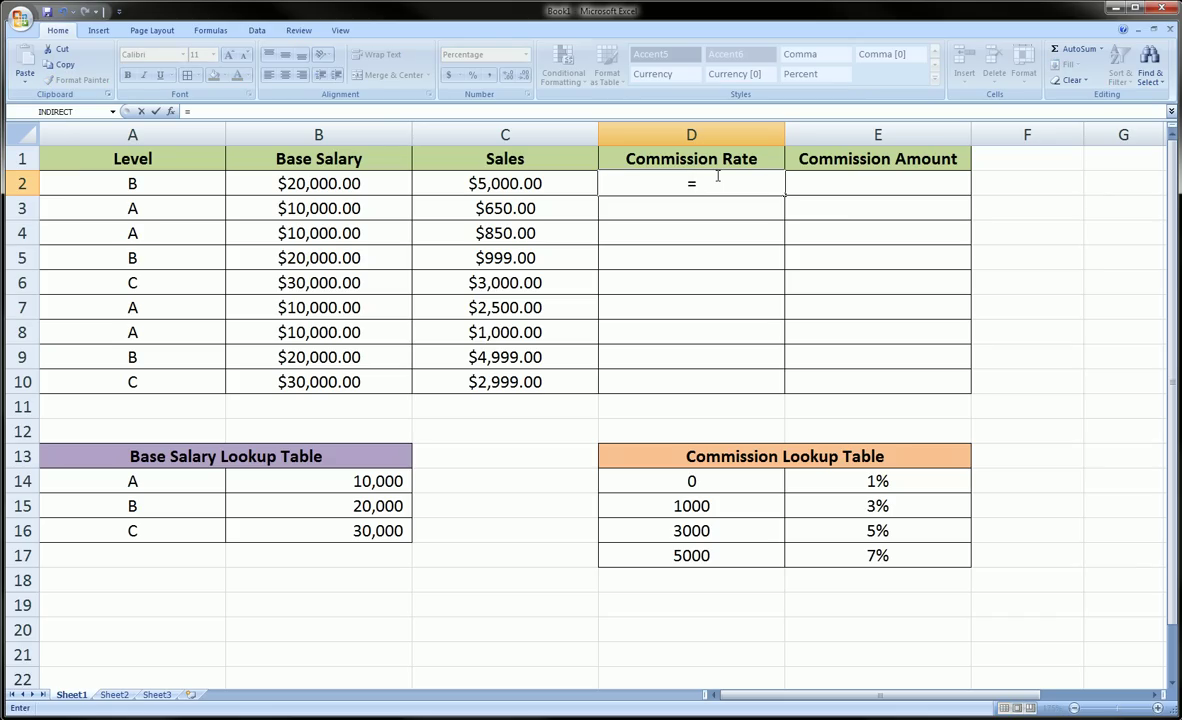
{"action": "type", "text": "v"}
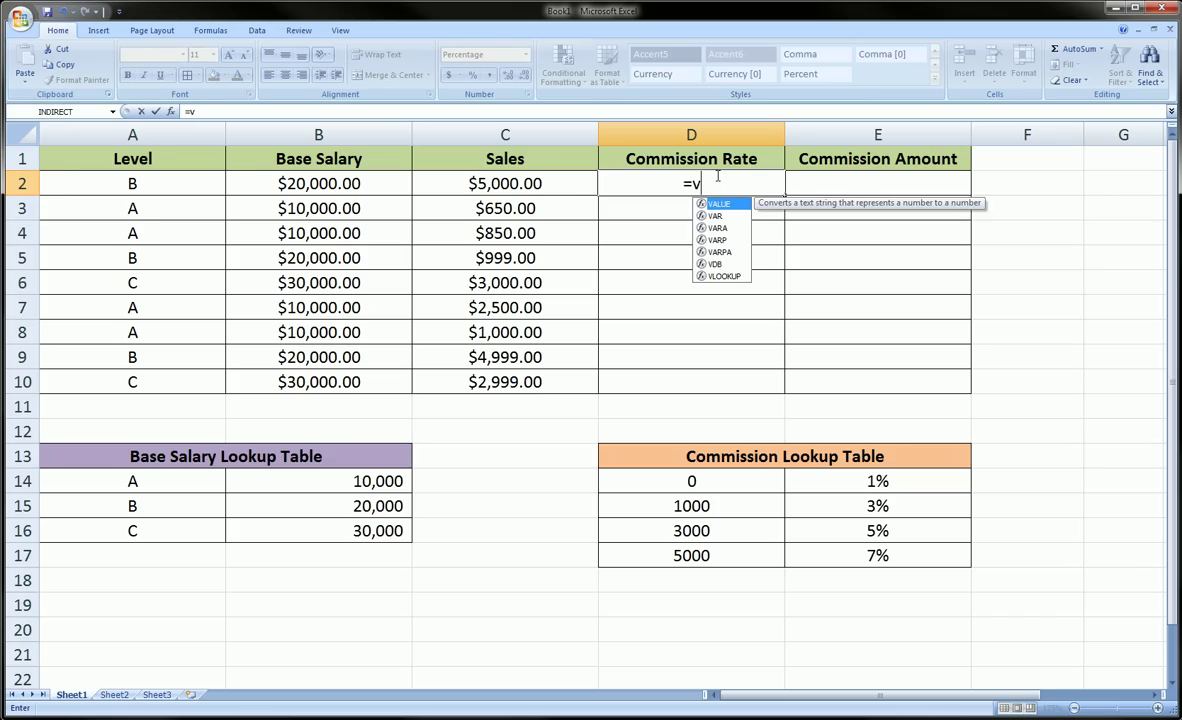
{"action": "type", "text": "lookup"}
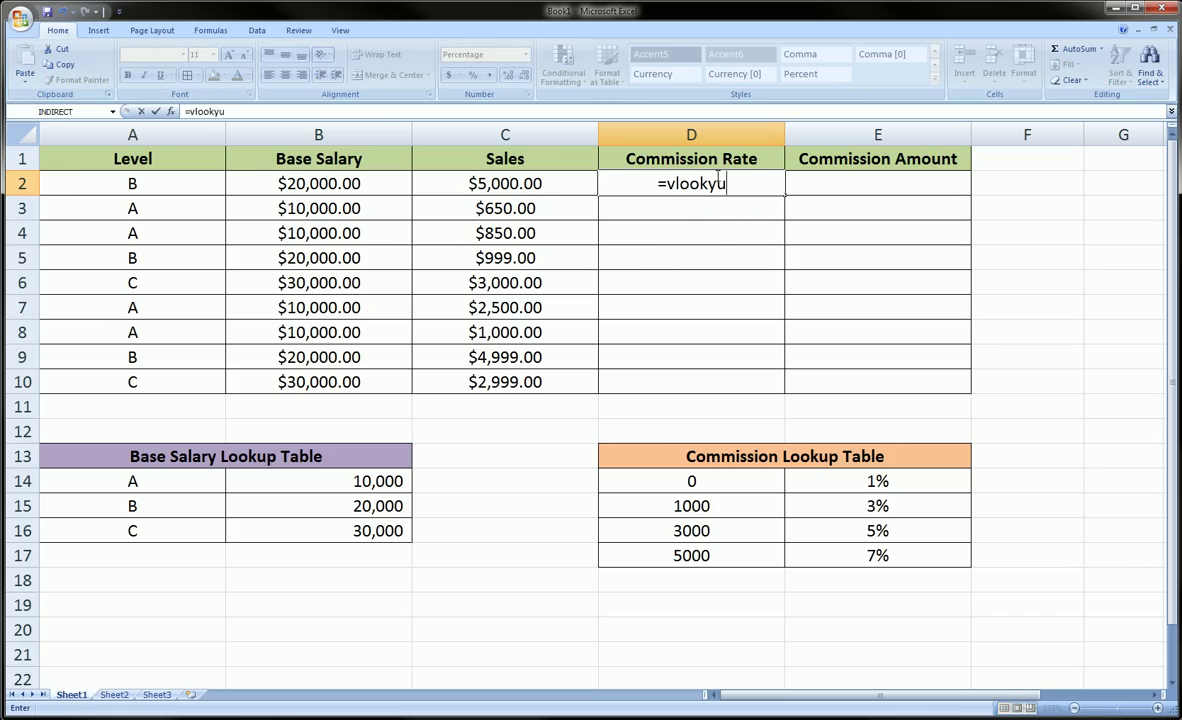
{"action": "key", "text": "BackSpace"}
{"action": "key", "text": "BackSpace"}
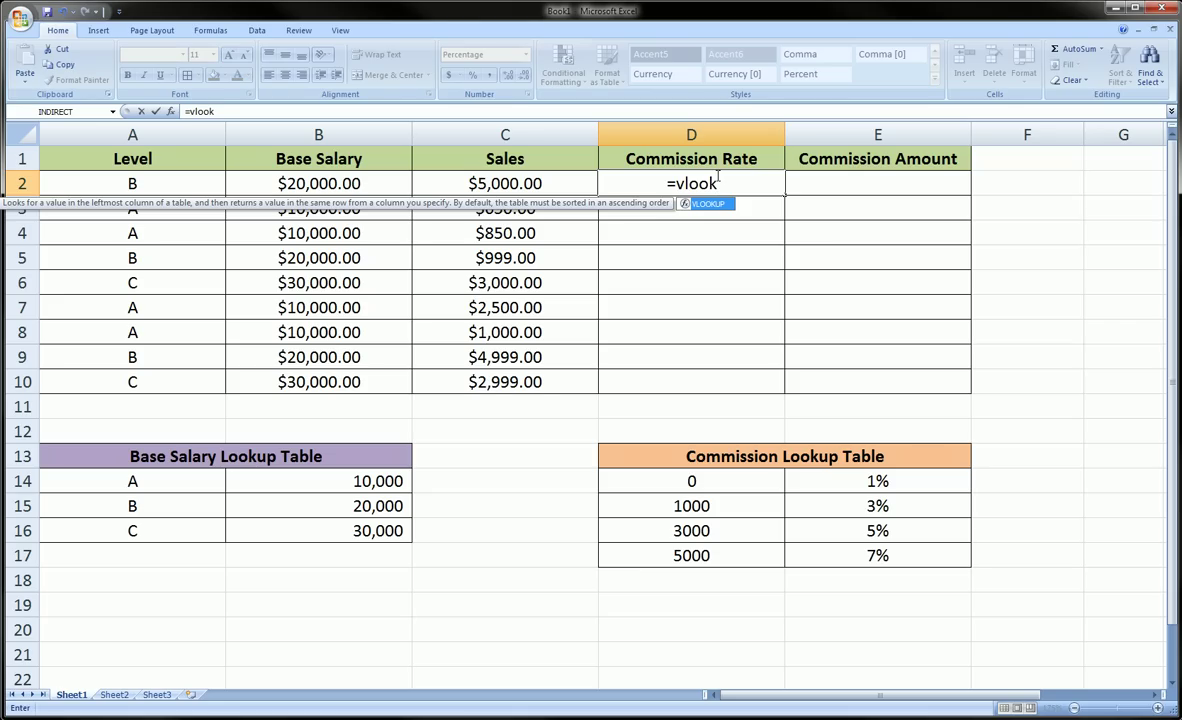
{"action": "type", "text": "up("}
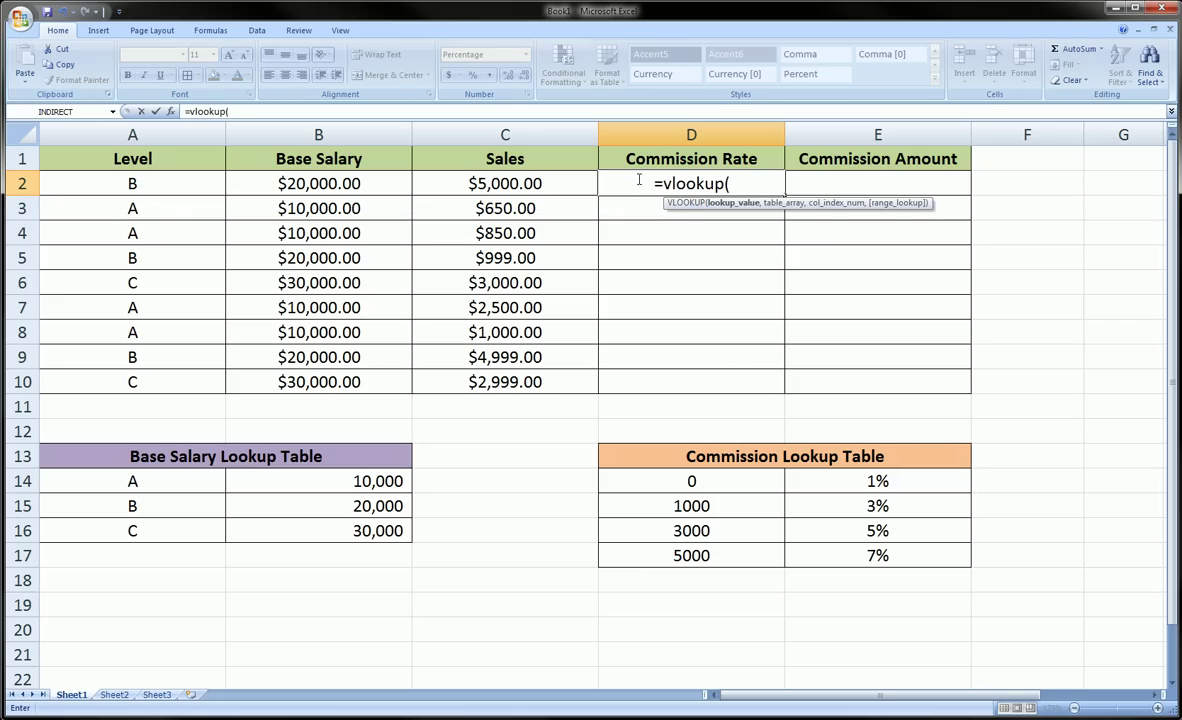
{"action": "left_click", "coordinate": [536, 188]}
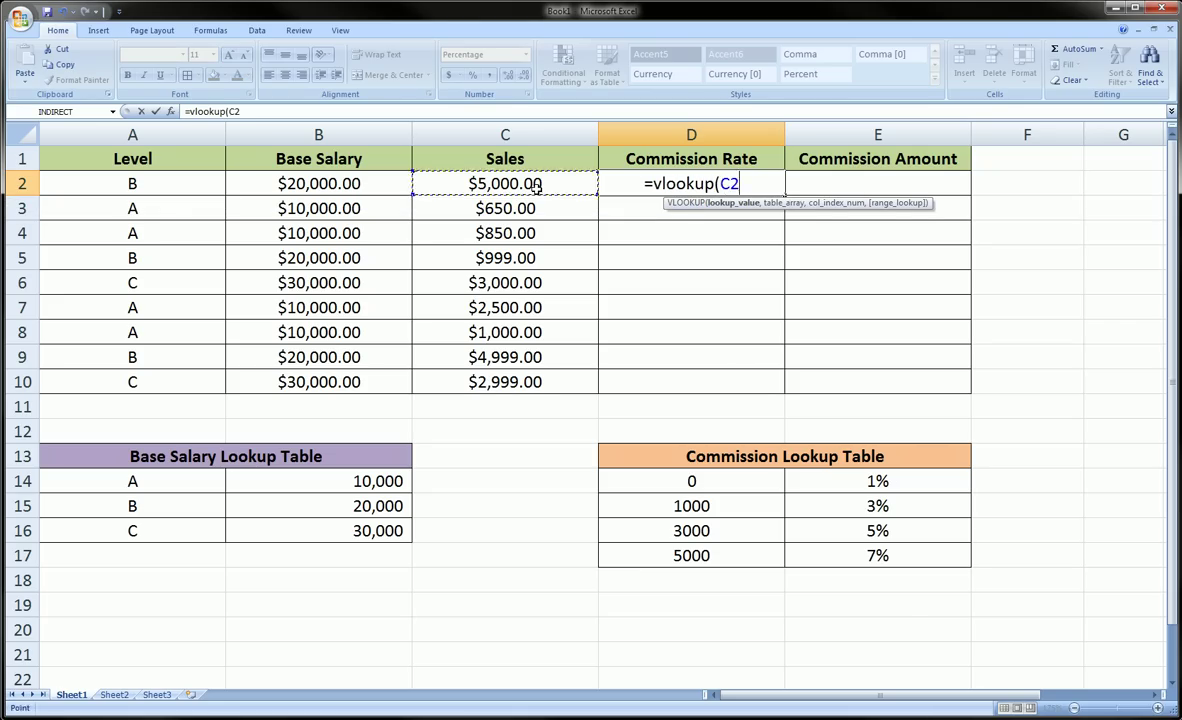
{"action": "type", "text": ","}
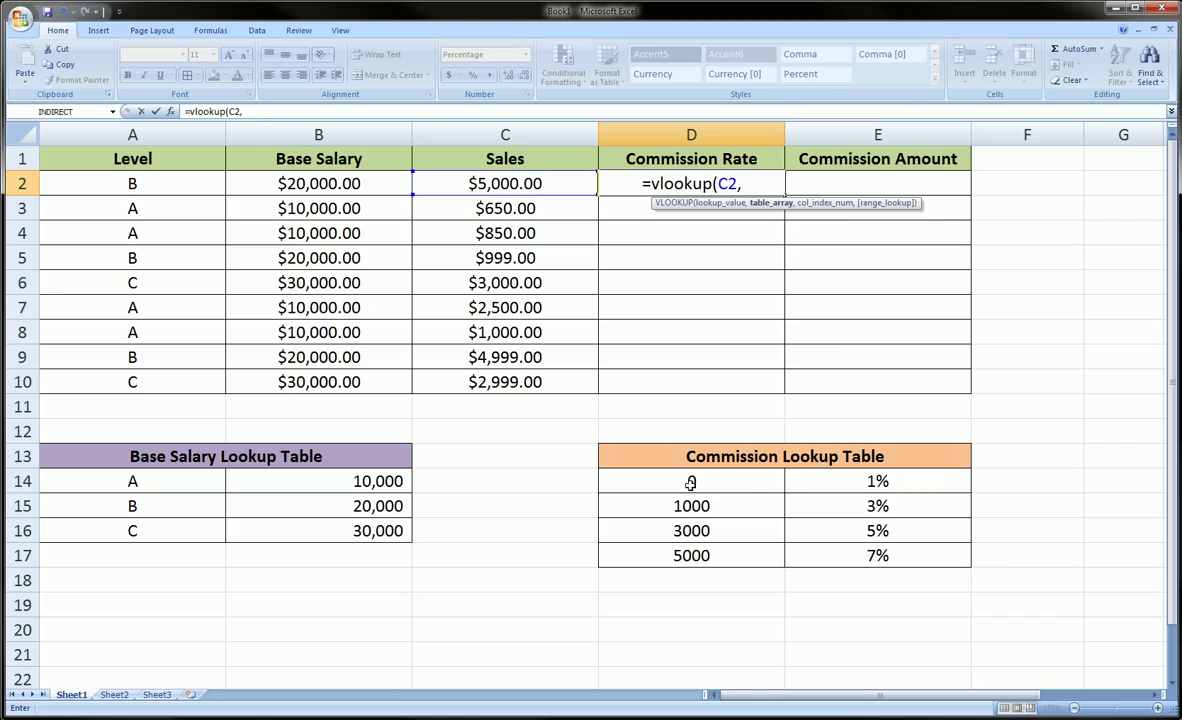
{"action": "left_click_drag", "start_coordinate": [678, 481], "coordinate": [905, 561]}
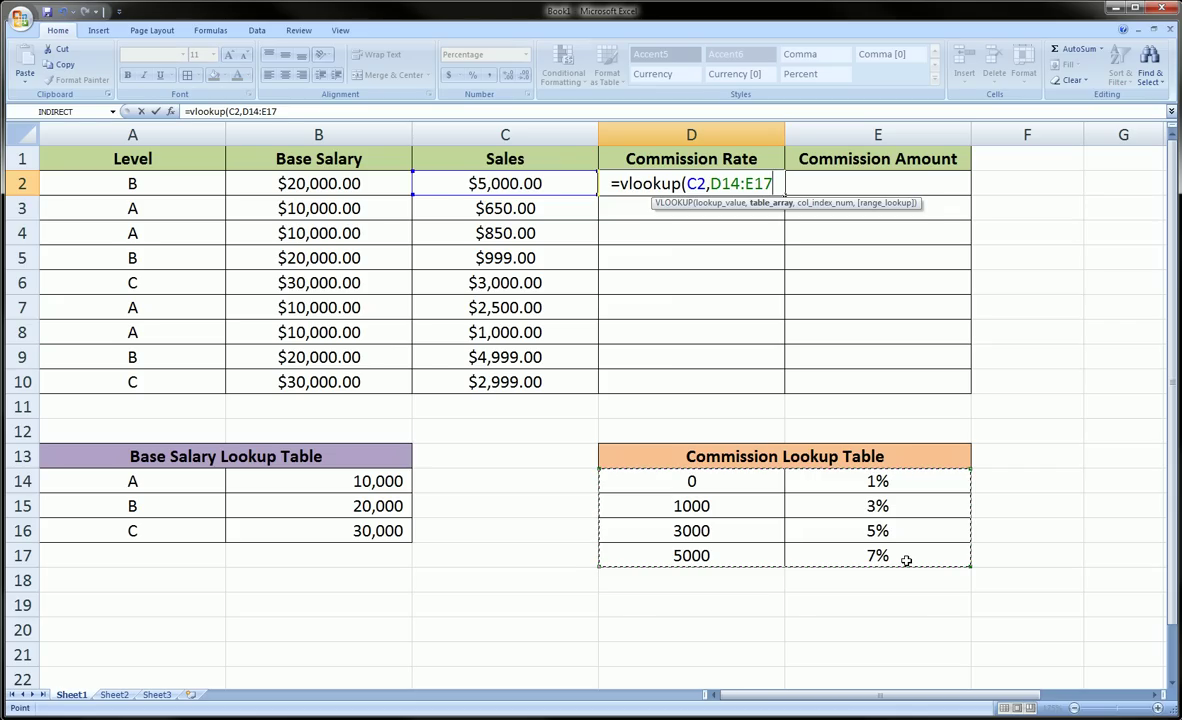
{"action": "key", "text": "F4"}
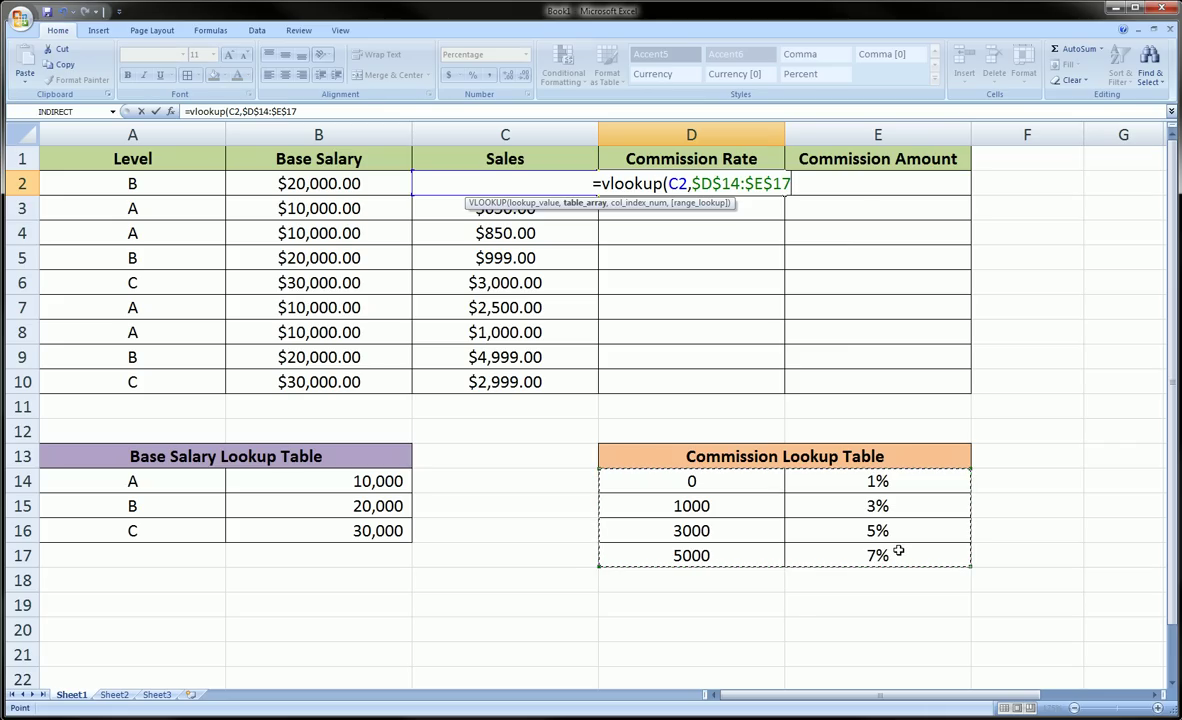
Mark the rate column as column 2 and add the arguments 2 and TRUE.
{"action": "type", "text": ","}
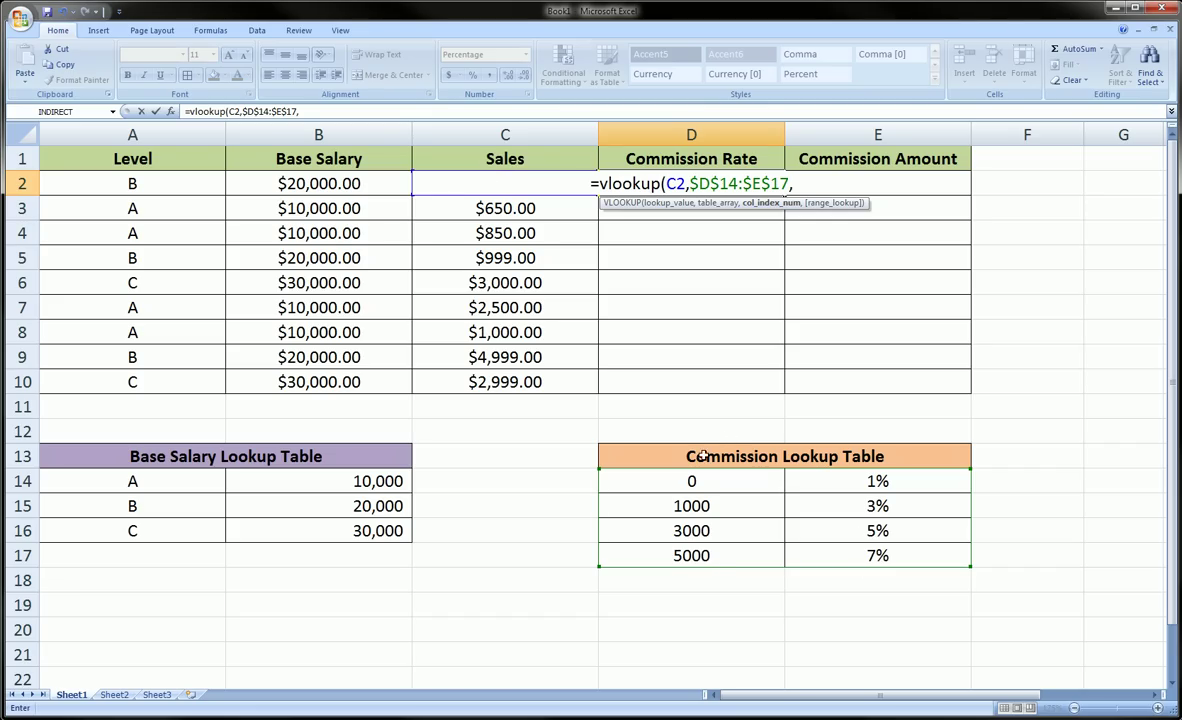
{"action": "left_click_drag", "start_coordinate": [703, 442], "coordinate": [699, 566]}
{"action": "mouse_move", "coordinate": [850, 462]}
{"action": "left_mouse_down"}
{"action": "mouse_move", "coordinate": [878, 449]}
{"action": "mouse_move", "coordinate": [850, 557]}
{"action": "mouse_move", "coordinate": [933, 562]}
{"action": "left_mouse_up"}
{"action": "type", "text": "2,"}
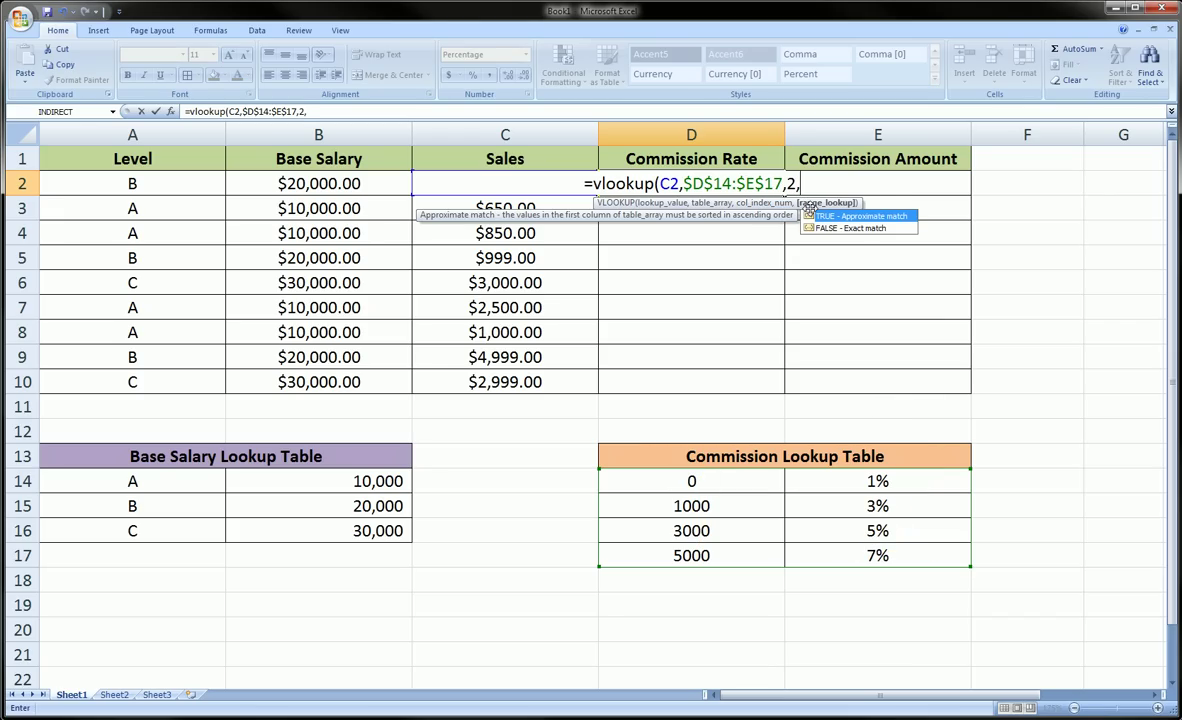
{"action": "type", "text": "truw"}
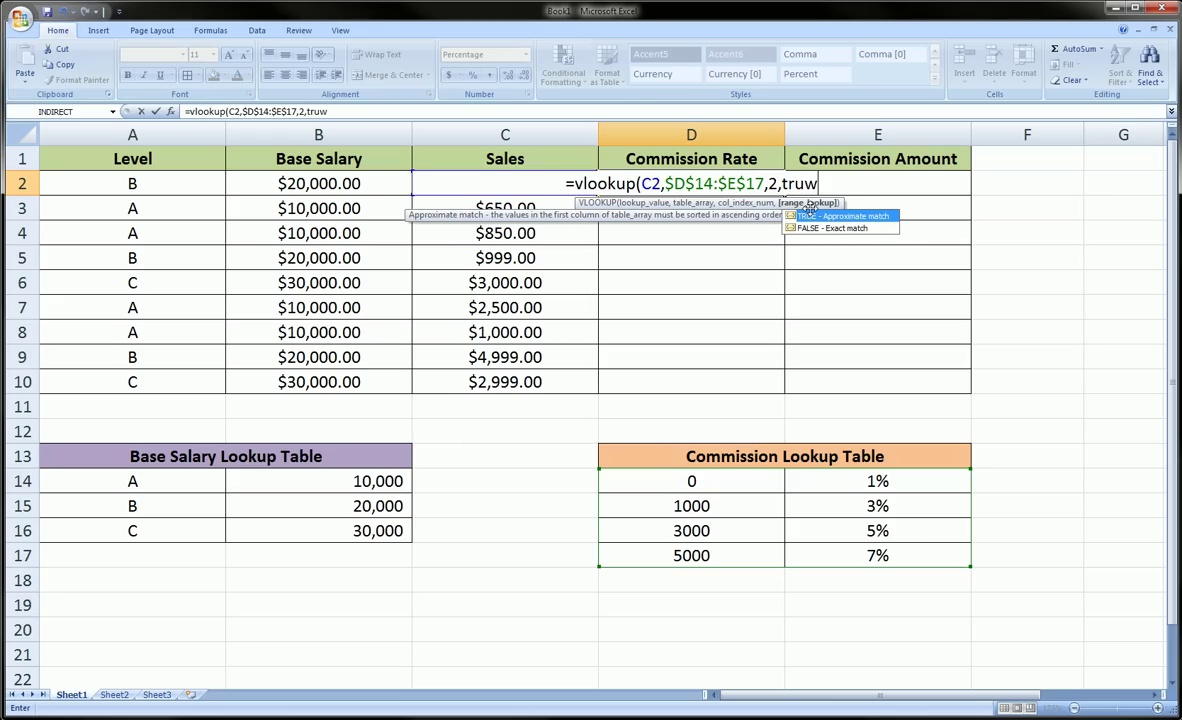
Correct the 'true' typo and commit =vlookup(C2,$D$14:$E$17,2,true) so D2 returns 7%.
{"action": "key", "text": "BackSpace"}
{"action": "type", "text": "e"}
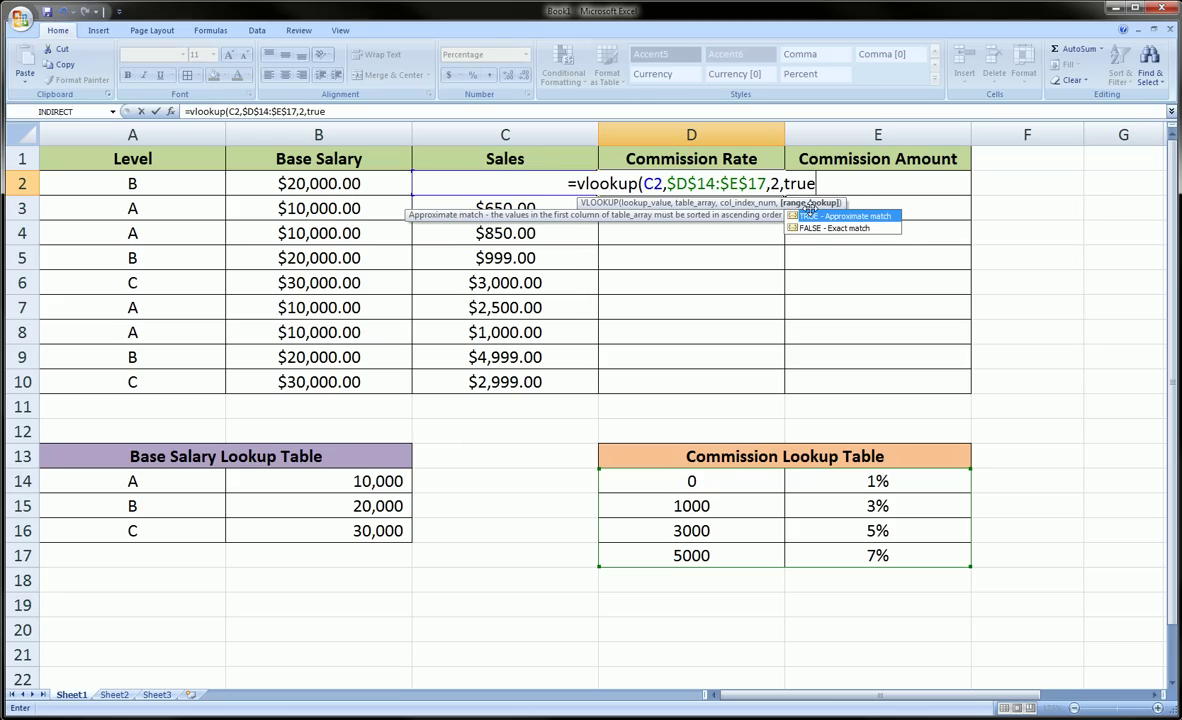
{"action": "type", "text": ")"}
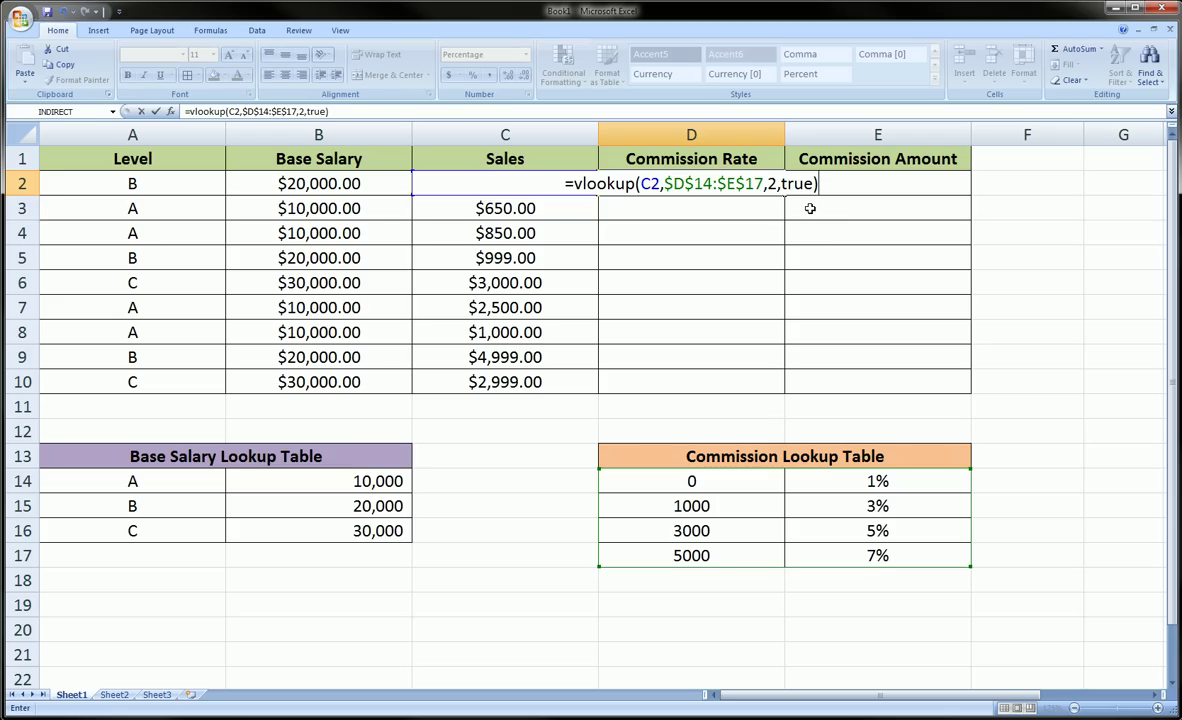
{"action": "mouse_move", "coordinate": [646, 474]}
{"action": "left_mouse_down"}
{"action": "mouse_move", "coordinate": [712, 490]}
{"action": "mouse_move", "coordinate": [652, 556]}
{"action": "mouse_move", "coordinate": [647, 478]}
{"action": "left_mouse_up"}
{"action": "mouse_move", "coordinate": [92, 468]}
{"action": "left_mouse_down"}
{"action": "mouse_move", "coordinate": [171, 486]}
{"action": "mouse_move", "coordinate": [164, 559]}
{"action": "mouse_move", "coordinate": [92, 488]}
{"action": "mouse_move", "coordinate": [96, 464]}
{"action": "mouse_move", "coordinate": [137, 491]}
{"action": "mouse_move", "coordinate": [141, 535]}
{"action": "left_mouse_up"}
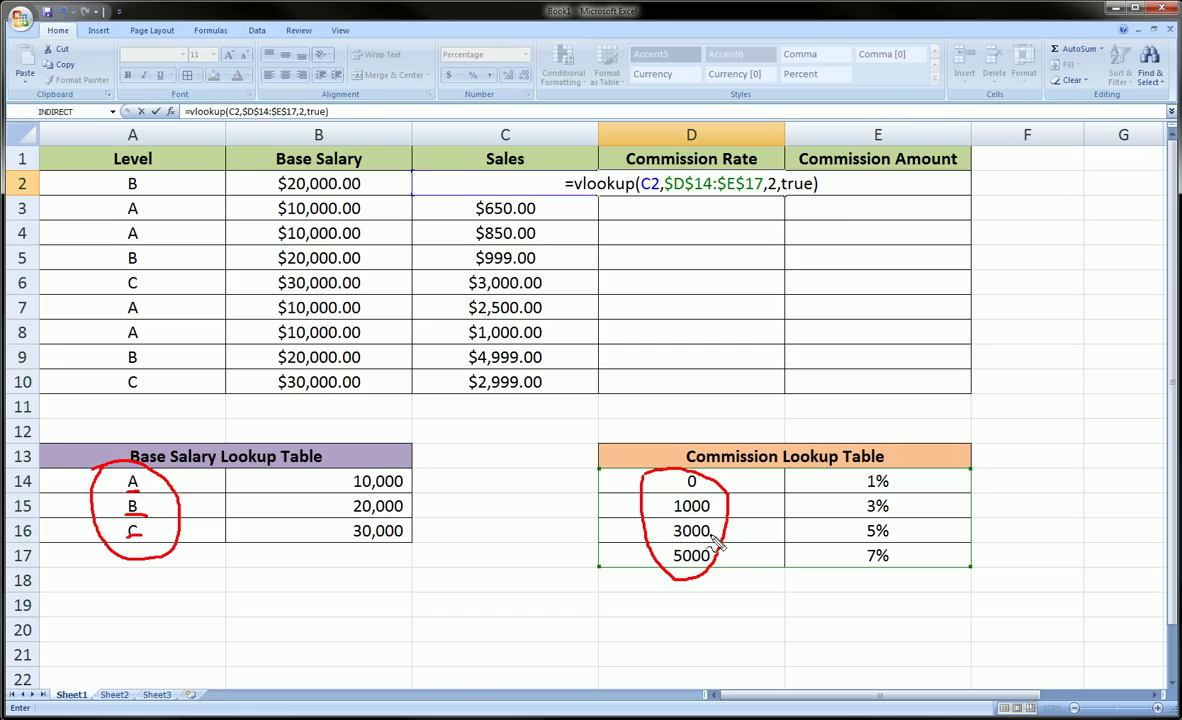
{"action": "key", "text": "Escape"}
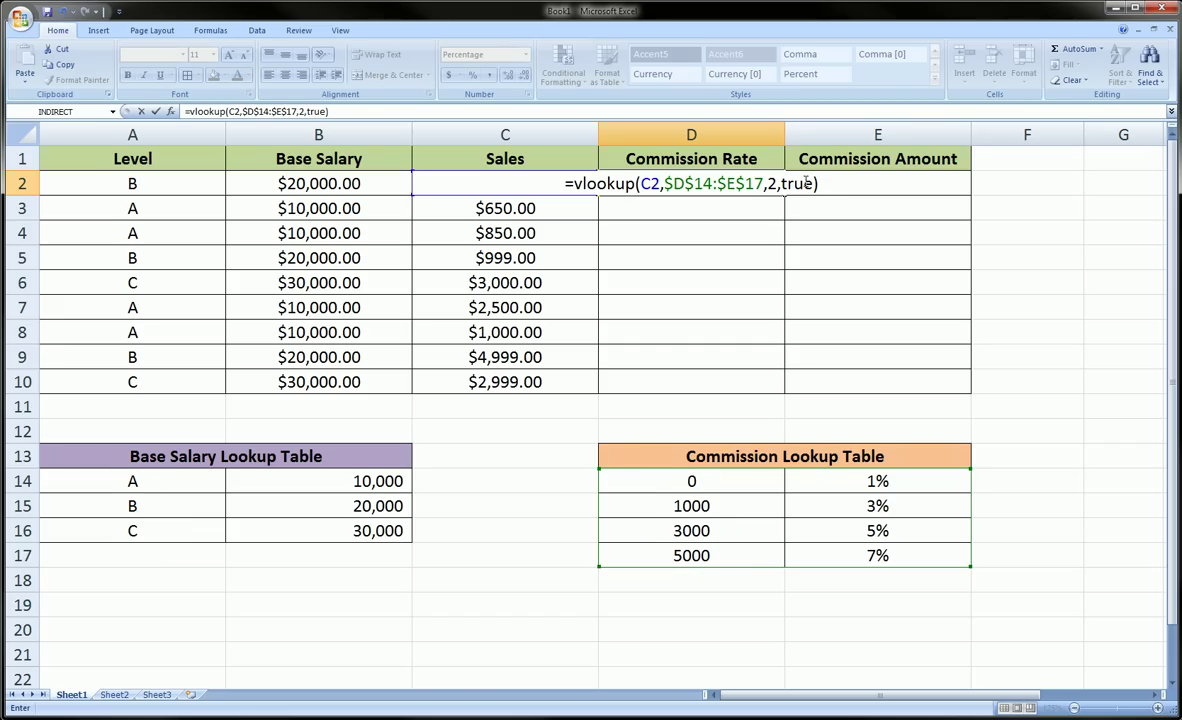
{"action": "key", "text": "Return"}
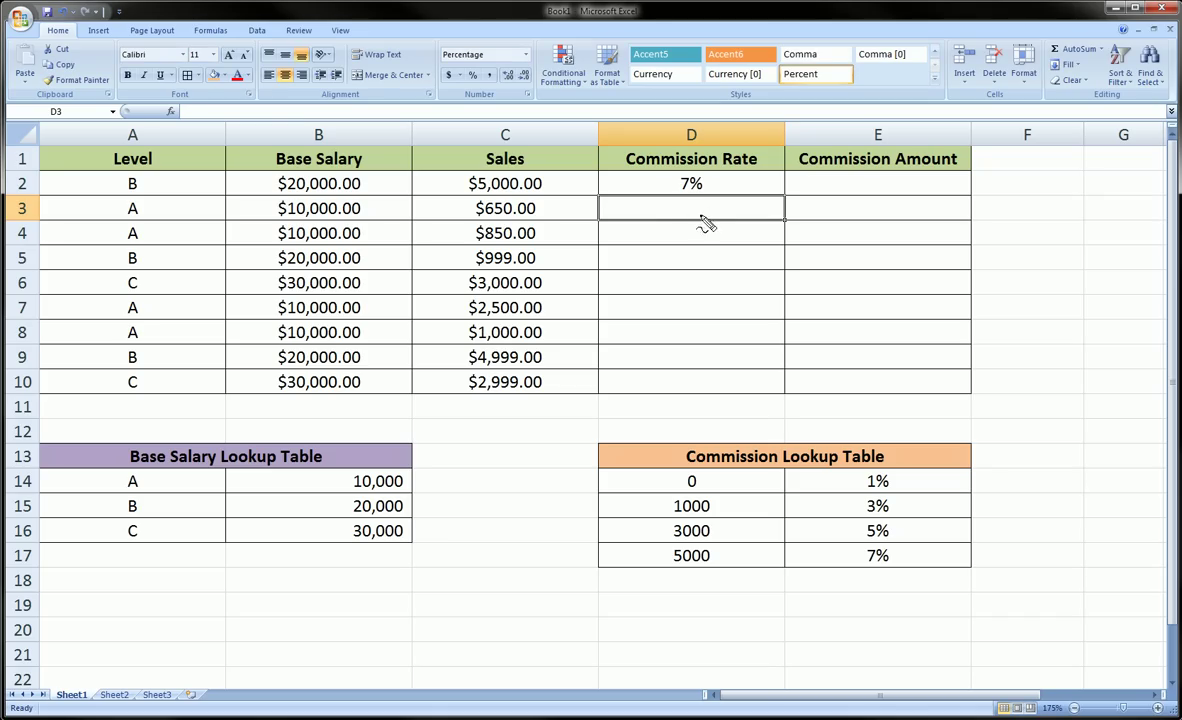
Annotate how the $5,000.00 sale matches the 5000 row to give the 7% result.
{"action": "mouse_move", "coordinate": [680, 176]}
{"action": "left_mouse_down"}
{"action": "mouse_move", "coordinate": [665, 205]}
{"action": "mouse_move", "coordinate": [712, 179]}
{"action": "mouse_move", "coordinate": [548, 184]}
{"action": "mouse_move", "coordinate": [572, 185]}
{"action": "mouse_move", "coordinate": [546, 166]}
{"action": "mouse_move", "coordinate": [448, 166]}
{"action": "mouse_move", "coordinate": [549, 205]}
{"action": "mouse_move", "coordinate": [548, 180]}
{"action": "left_mouse_up"}
{"action": "mouse_move", "coordinate": [450, 200]}
{"action": "left_mouse_down"}
{"action": "mouse_move", "coordinate": [478, 393]}
{"action": "mouse_move", "coordinate": [574, 488]}
{"action": "mouse_move", "coordinate": [615, 586]}
{"action": "mouse_move", "coordinate": [889, 597]}
{"action": "mouse_move", "coordinate": [950, 477]}
{"action": "mouse_move", "coordinate": [797, 484]}
{"action": "mouse_move", "coordinate": [615, 468]}
{"action": "left_mouse_up"}
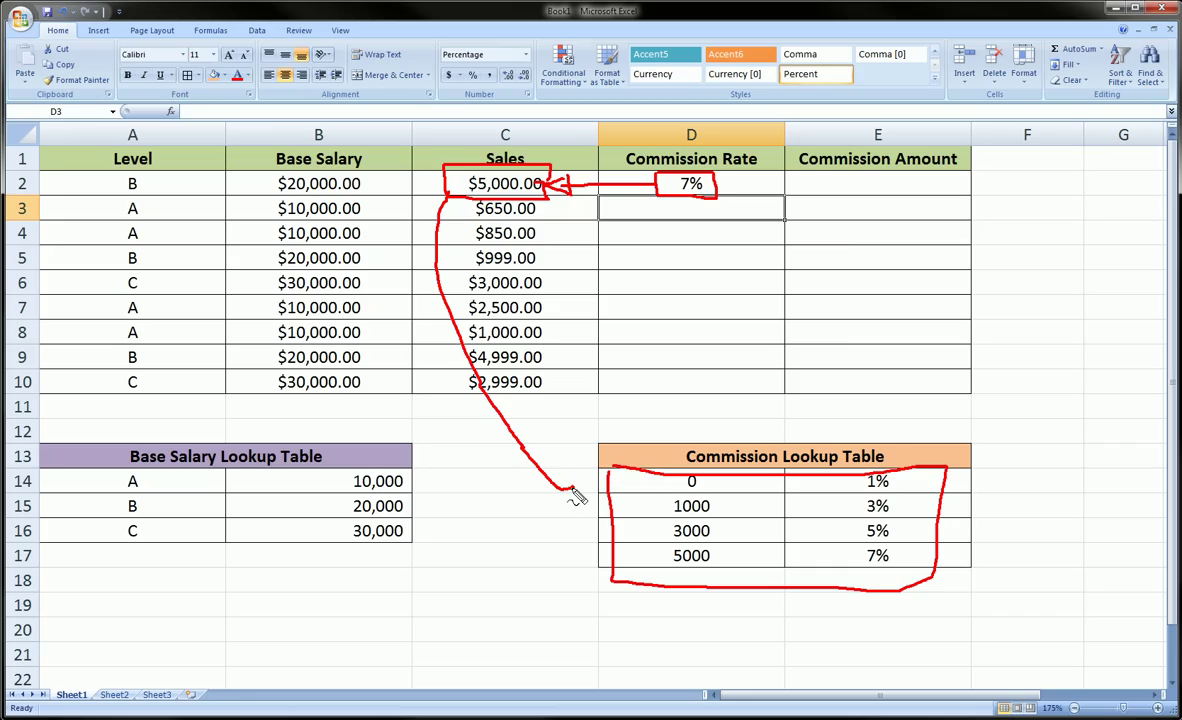
{"action": "left_click_drag", "start_coordinate": [573, 490], "coordinate": [582, 540]}
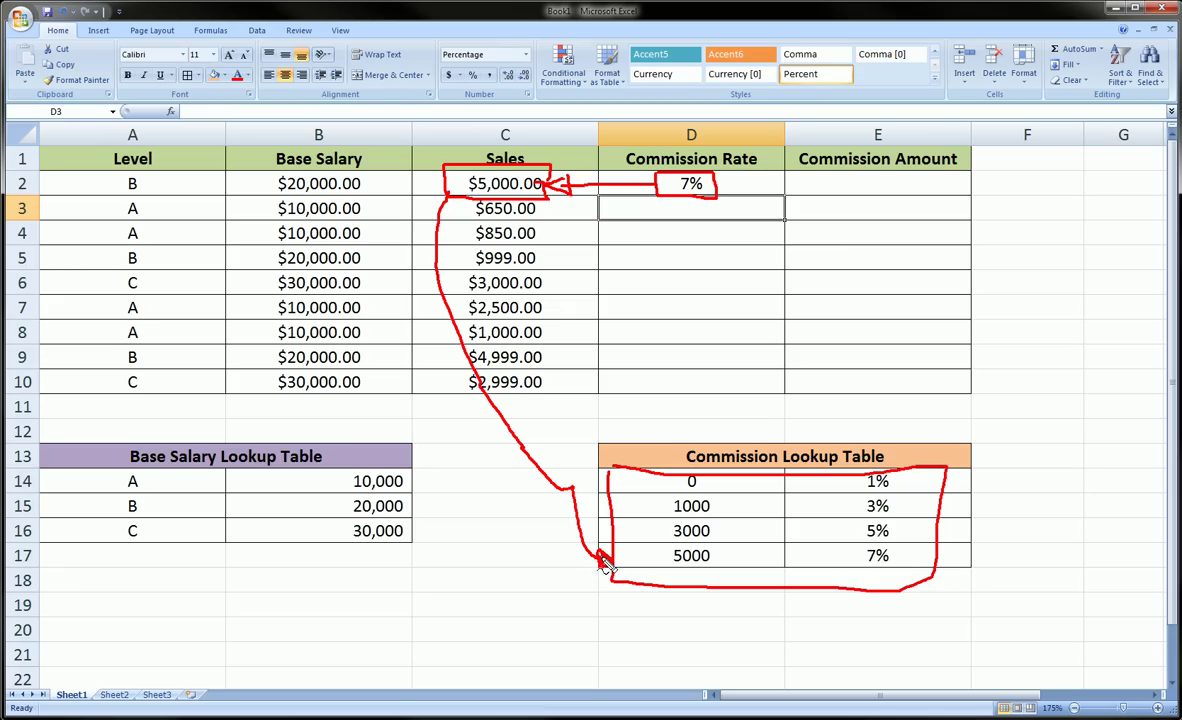
{"action": "mouse_move", "coordinate": [665, 547]}
{"action": "left_mouse_down"}
{"action": "mouse_move", "coordinate": [726, 548]}
{"action": "mouse_move", "coordinate": [667, 574]}
{"action": "mouse_move", "coordinate": [733, 559]}
{"action": "mouse_move", "coordinate": [851, 556]}
{"action": "mouse_move", "coordinate": [848, 568]}
{"action": "mouse_move", "coordinate": [875, 548]}
{"action": "mouse_move", "coordinate": [870, 568]}
{"action": "mouse_move", "coordinate": [917, 565]}
{"action": "mouse_move", "coordinate": [870, 410]}
{"action": "mouse_move", "coordinate": [640, 320]}
{"action": "mouse_move", "coordinate": [675, 206]}
{"action": "mouse_move", "coordinate": [660, 215]}
{"action": "left_mouse_up"}
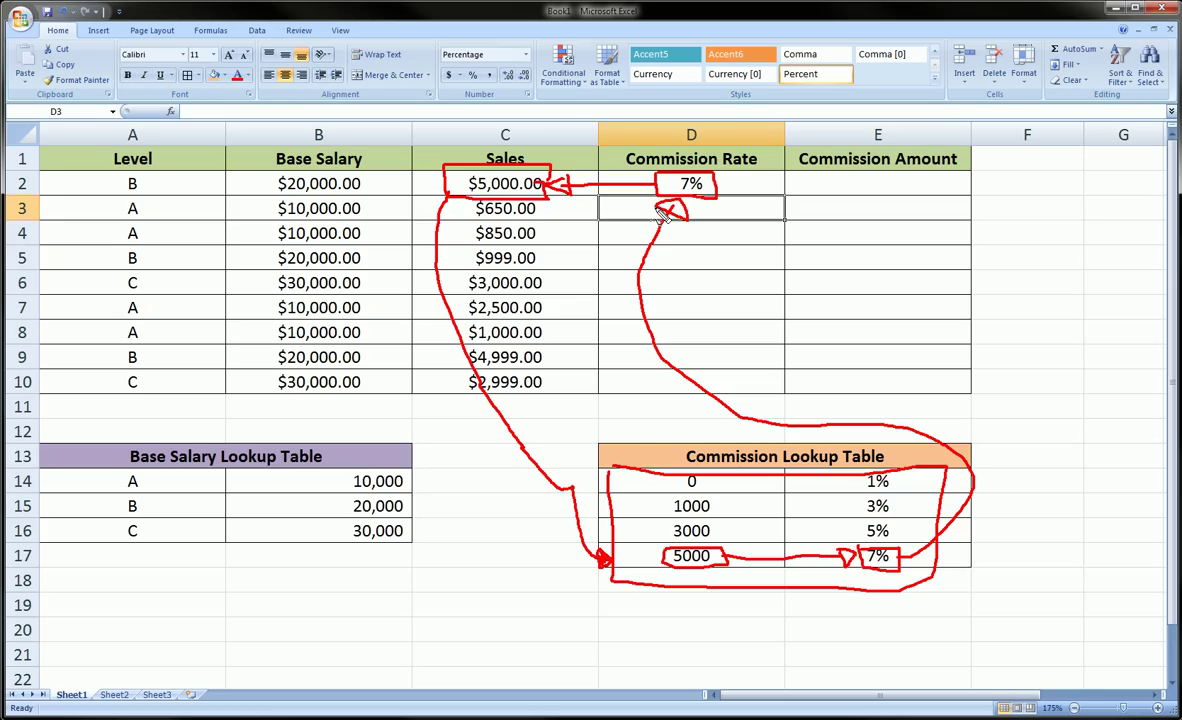
{"action": "key", "text": "Escape"}
Fill D2's rate formula down to D10 and inspect D3 and the $650.00 sale.
{"action": "left_click", "coordinate": [677, 185]}
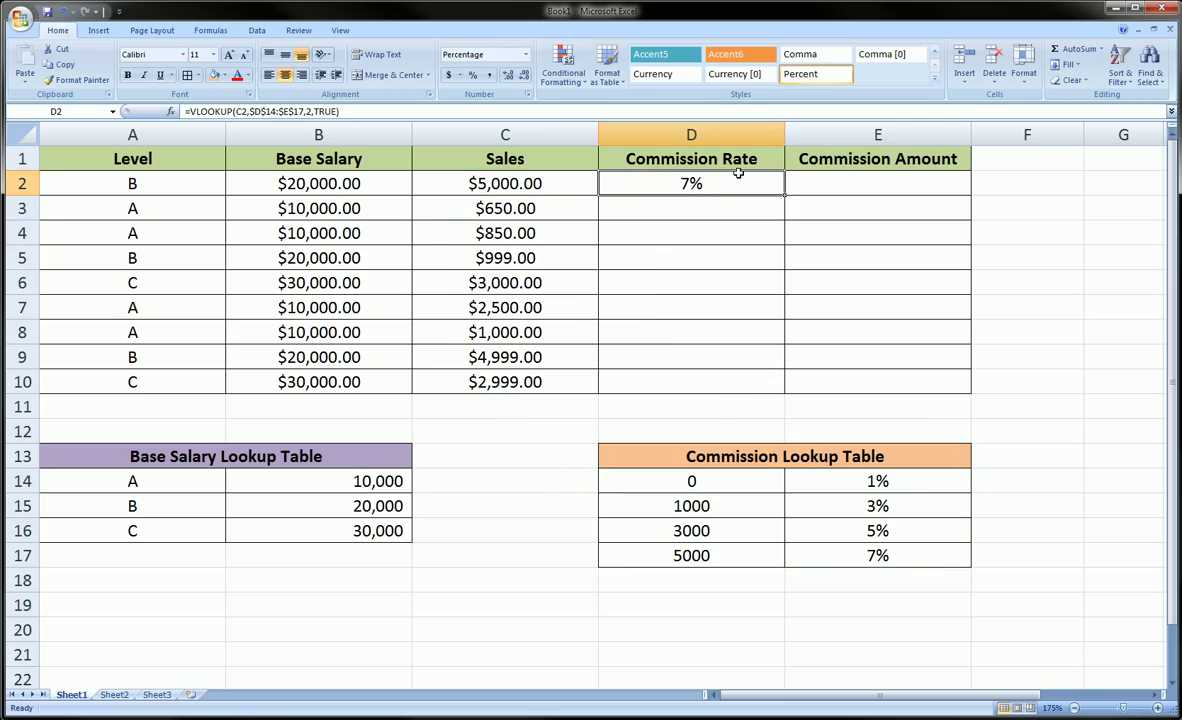
{"action": "left_click_drag", "start_coordinate": [785, 196], "coordinate": [778, 386]}
{"action": "left_click", "coordinate": [691, 207]}
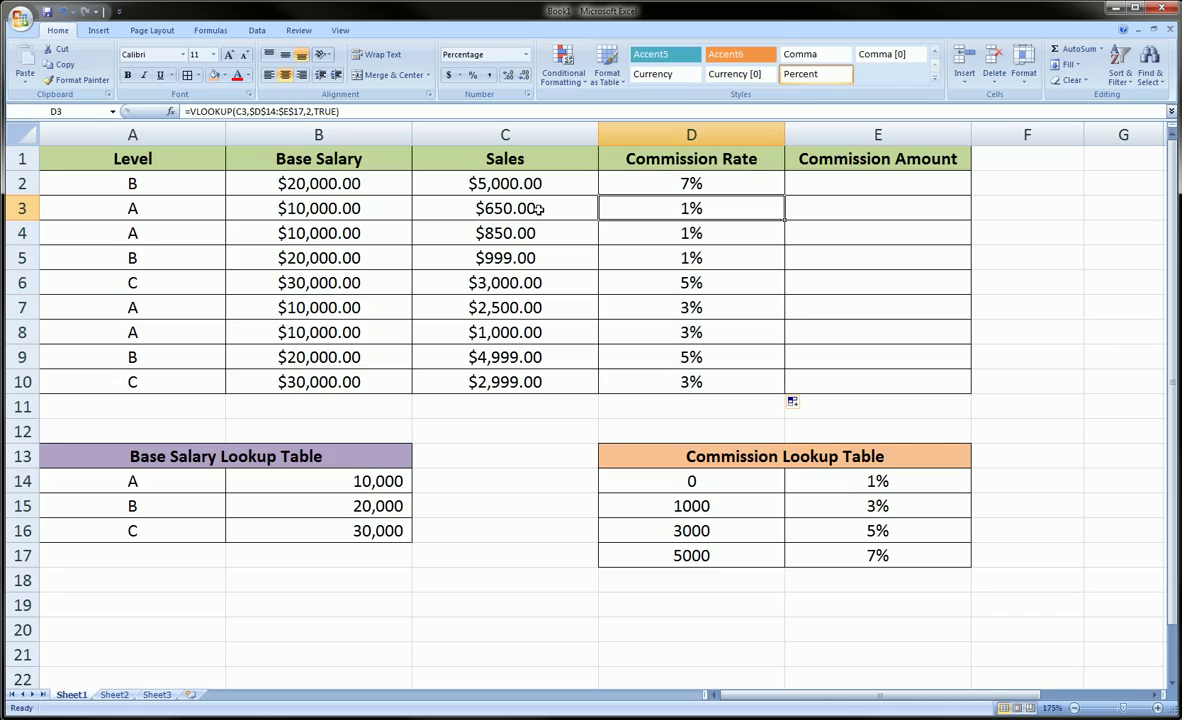
{"action": "left_click", "coordinate": [538, 208]}
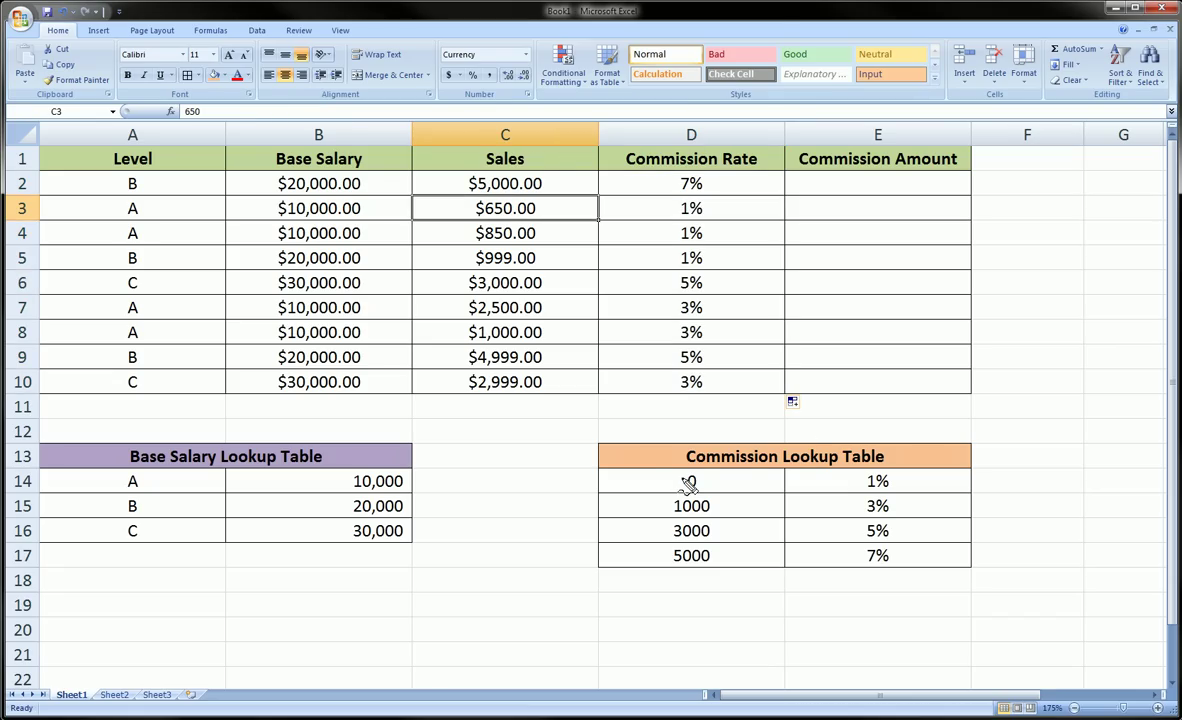
{"action": "mouse_move", "coordinate": [678, 478]}
{"action": "left_mouse_down"}
{"action": "mouse_move", "coordinate": [920, 480]}
{"action": "mouse_move", "coordinate": [755, 503]}
{"action": "mouse_move", "coordinate": [683, 478]}
{"action": "mouse_move", "coordinate": [670, 499]}
{"action": "mouse_move", "coordinate": [718, 514]}
{"action": "mouse_move", "coordinate": [670, 505]}
{"action": "left_mouse_up"}
{"action": "mouse_move", "coordinate": [561, 478]}
{"action": "left_mouse_down"}
{"action": "mouse_move", "coordinate": [601, 494]}
{"action": "mouse_move", "coordinate": [607, 483]}
{"action": "mouse_move", "coordinate": [655, 488]}
{"action": "left_mouse_up"}
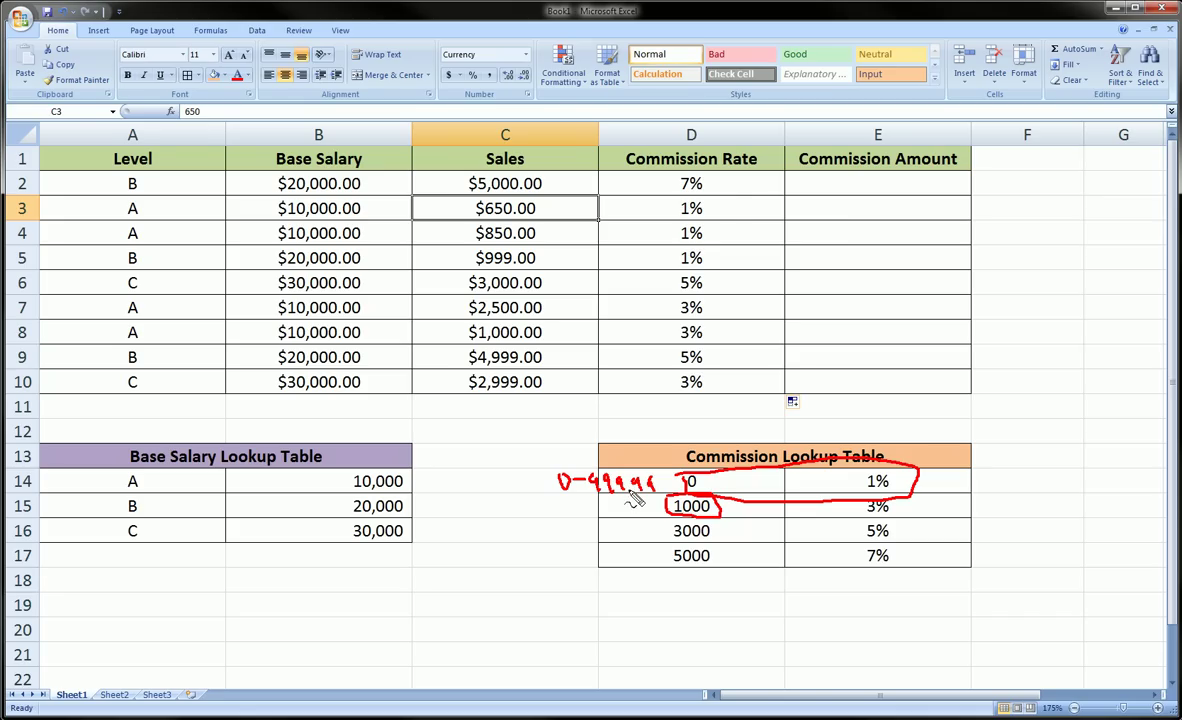
{"action": "mouse_move", "coordinate": [700, 197]}
{"action": "left_mouse_down"}
{"action": "mouse_move", "coordinate": [715, 218]}
{"action": "mouse_move", "coordinate": [705, 205]}
{"action": "left_mouse_up"}
{"action": "key", "text": "Escape"}
{"action": "left_click", "coordinate": [535, 234]}
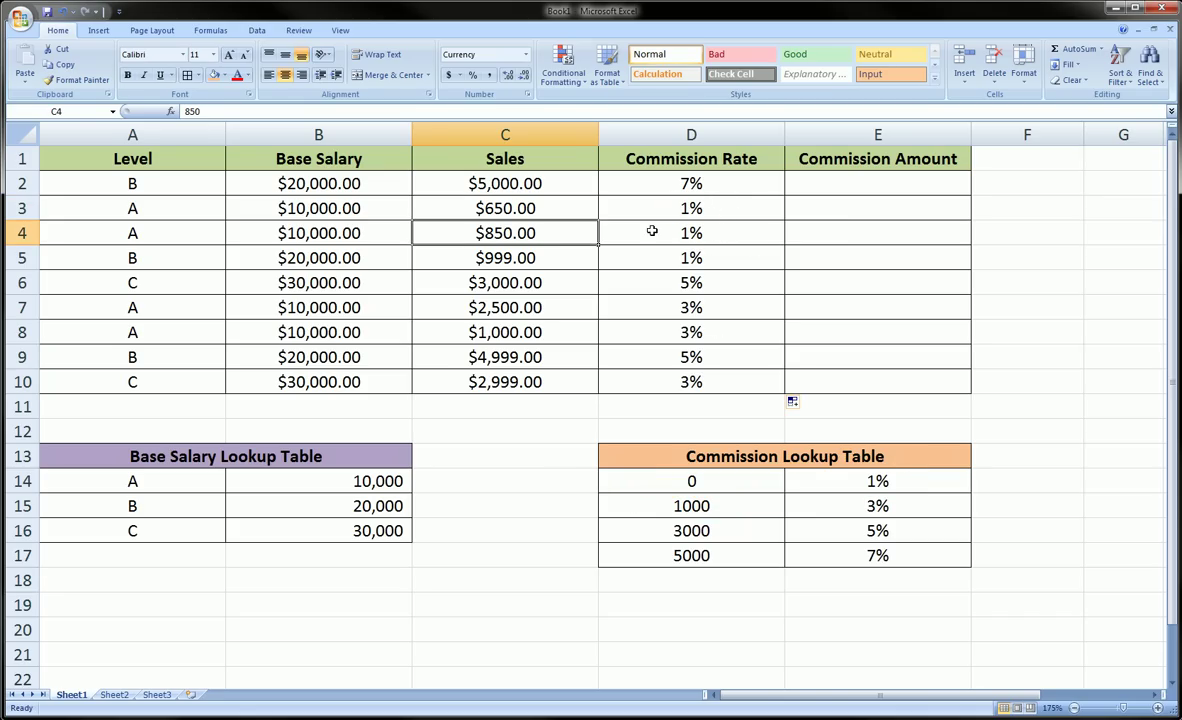
{"action": "left_click_drag", "start_coordinate": [574, 481], "coordinate": [602, 481]}
{"action": "left_click_drag", "start_coordinate": [600, 474], "coordinate": [606, 488]}
{"action": "mouse_move", "coordinate": [683, 208]}
{"action": "left_mouse_down"}
{"action": "mouse_move", "coordinate": [678, 272]}
{"action": "mouse_move", "coordinate": [699, 210]}
{"action": "mouse_move", "coordinate": [670, 206]}
{"action": "left_mouse_up"}
{"action": "key", "text": "Escape"}
{"action": "mouse_move", "coordinate": [540, 274]}
{"action": "left_mouse_down"}
{"action": "mouse_move", "coordinate": [550, 298]}
{"action": "mouse_move", "coordinate": [466, 292]}
{"action": "mouse_move", "coordinate": [500, 272]}
{"action": "mouse_move", "coordinate": [545, 303]}
{"action": "mouse_move", "coordinate": [554, 330]}
{"action": "mouse_move", "coordinate": [533, 501]}
{"action": "mouse_move", "coordinate": [601, 535]}
{"action": "left_mouse_up"}
{"action": "left_click_drag", "start_coordinate": [601, 535], "coordinate": [592, 542]}
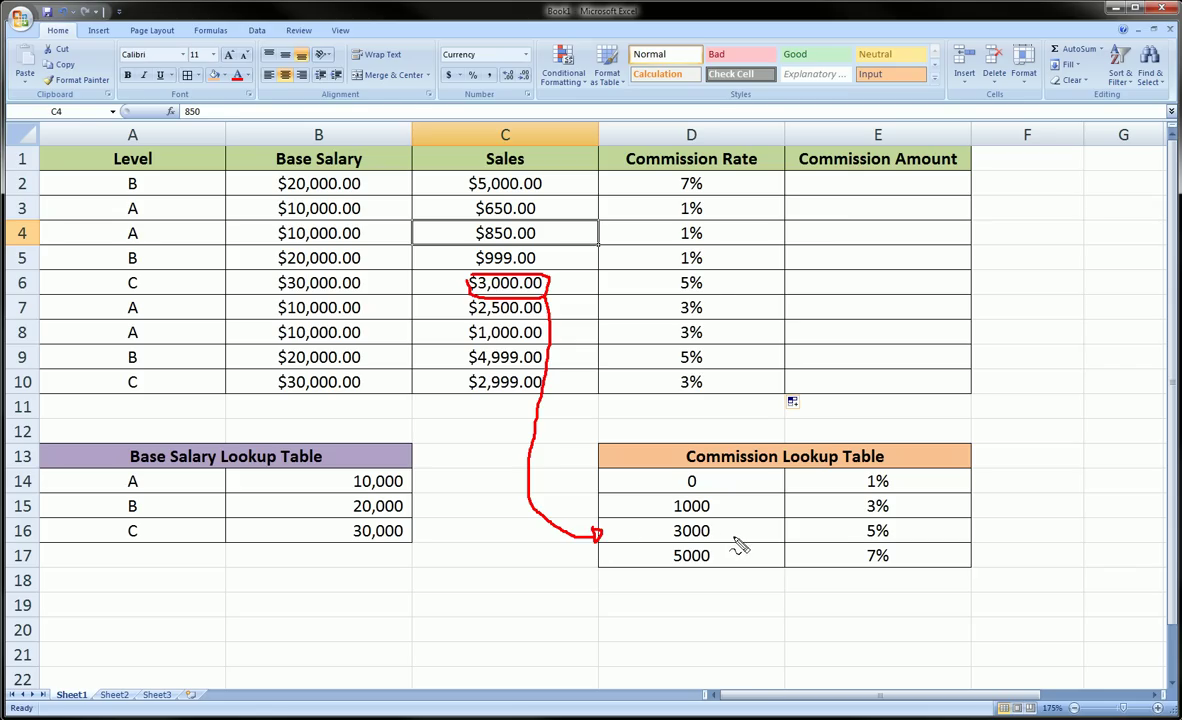
{"action": "mouse_move", "coordinate": [688, 273]}
{"action": "left_mouse_down"}
{"action": "mouse_move", "coordinate": [674, 288]}
{"action": "mouse_move", "coordinate": [702, 274]}
{"action": "left_mouse_up"}
{"action": "key", "text": "e"}
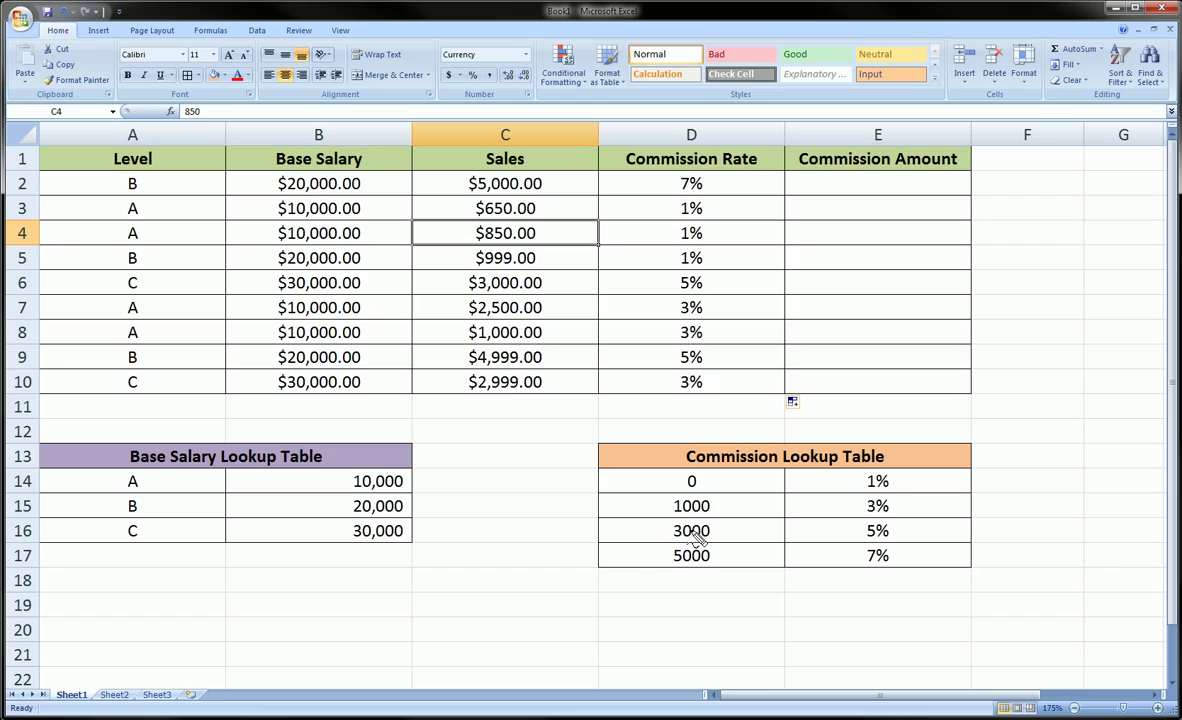
{"action": "left_click_drag", "start_coordinate": [670, 509], "coordinate": [680, 533]}
{"action": "left_click_drag", "start_coordinate": [601, 506], "coordinate": [648, 506]}
{"action": "left_click_drag", "start_coordinate": [729, 506], "coordinate": [758, 513]}
{"action": "key", "text": "Escape"}
{"action": "mouse_move", "coordinate": [675, 305]}
{"action": "left_mouse_down"}
{"action": "mouse_move", "coordinate": [712, 318]}
{"action": "mouse_move", "coordinate": [665, 325]}
{"action": "mouse_move", "coordinate": [712, 330]}
{"action": "mouse_move", "coordinate": [686, 350]}
{"action": "left_mouse_up"}
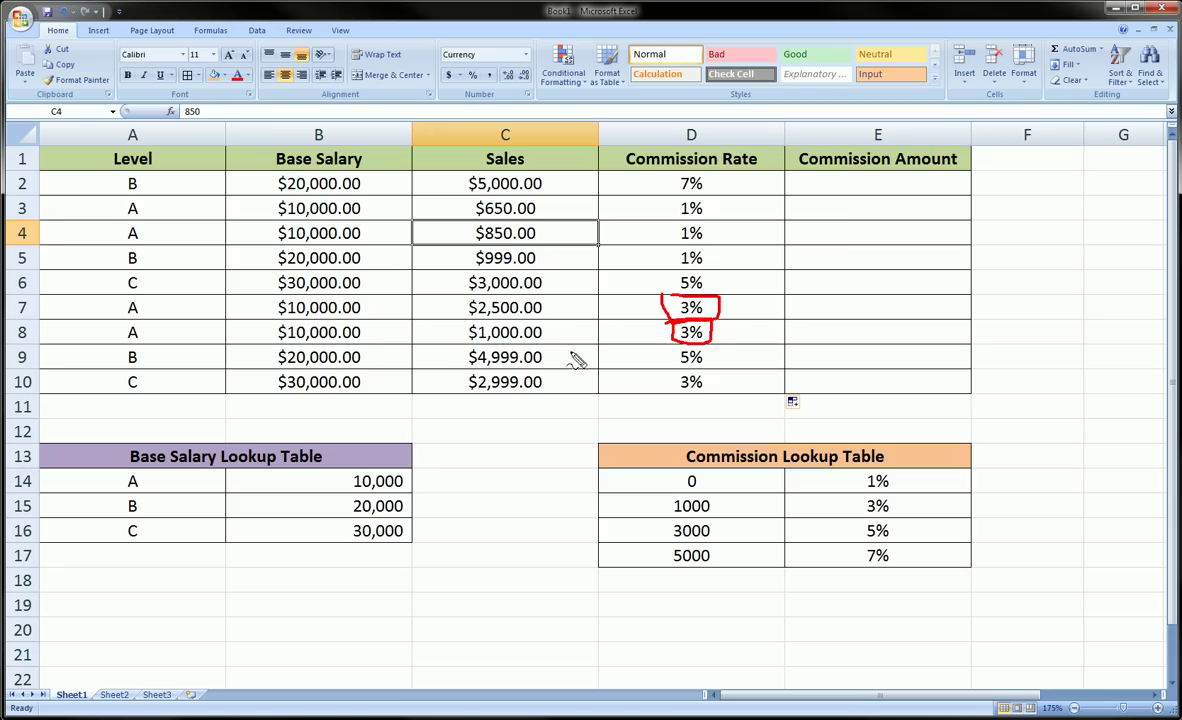
{"action": "mouse_move", "coordinate": [660, 497]}
{"action": "left_mouse_down"}
{"action": "mouse_move", "coordinate": [722, 497]}
{"action": "mouse_move", "coordinate": [686, 518]}
{"action": "left_mouse_up"}
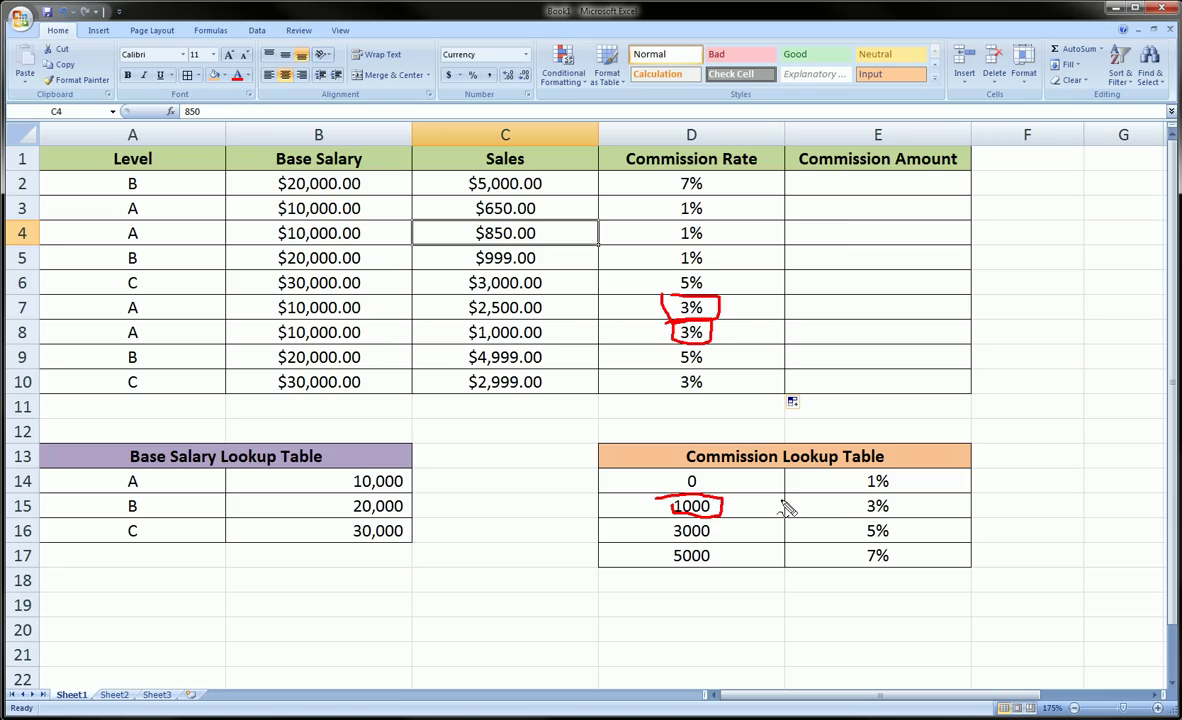
{"action": "mouse_move", "coordinate": [777, 507]}
{"action": "left_mouse_down"}
{"action": "mouse_move", "coordinate": [834, 508]}
{"action": "mouse_move", "coordinate": [824, 501]}
{"action": "left_mouse_up"}
{"action": "mouse_move", "coordinate": [675, 346]}
{"action": "left_mouse_down"}
{"action": "mouse_move", "coordinate": [677, 369]}
{"action": "mouse_move", "coordinate": [705, 355]}
{"action": "left_mouse_up"}
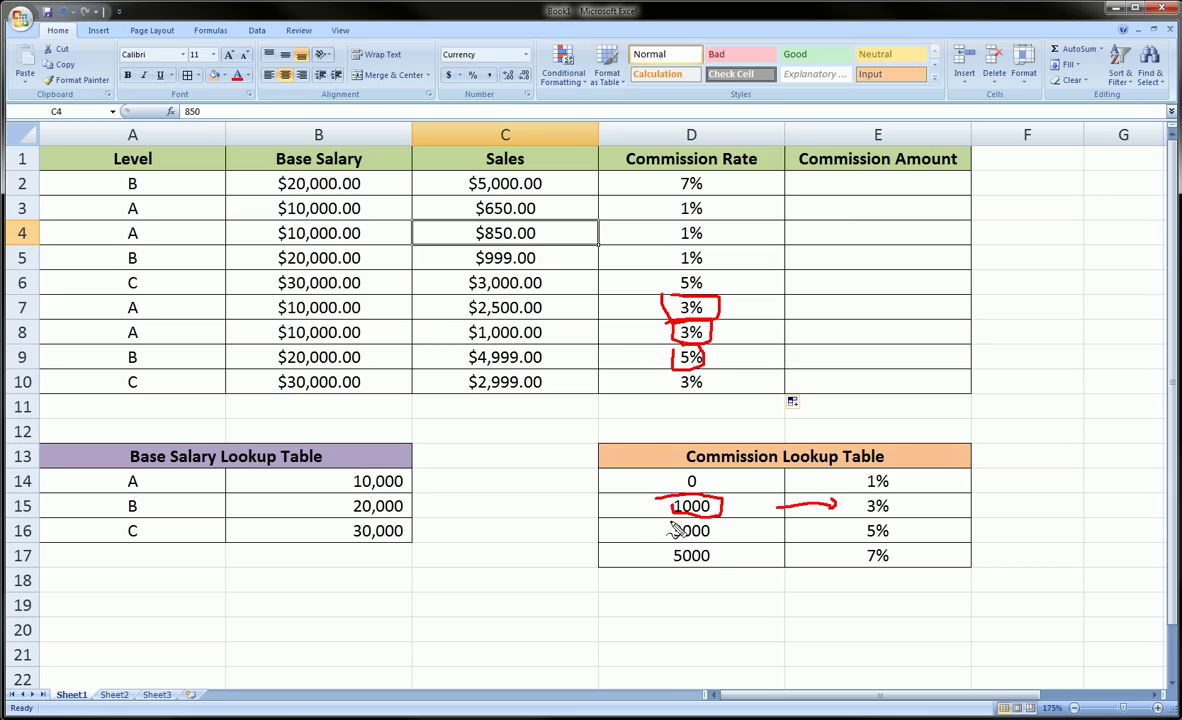
{"action": "left_click_drag", "start_coordinate": [632, 531], "coordinate": [666, 531]}
{"action": "key", "text": "e"}
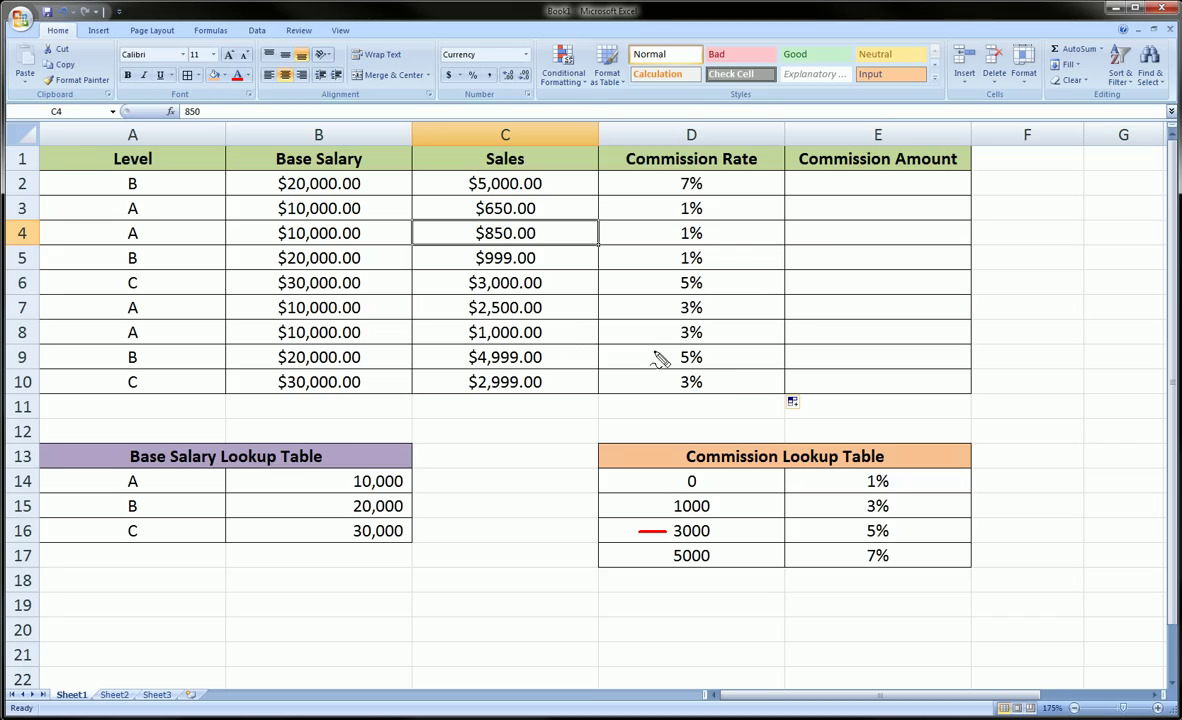
{"action": "mouse_move", "coordinate": [655, 349]}
{"action": "left_mouse_down"}
{"action": "mouse_move", "coordinate": [720, 372]}
{"action": "mouse_move", "coordinate": [652, 350]}
{"action": "left_mouse_up"}
{"action": "mouse_move", "coordinate": [466, 350]}
{"action": "left_mouse_down"}
{"action": "mouse_move", "coordinate": [541, 372]}
{"action": "mouse_move", "coordinate": [466, 346]}
{"action": "left_mouse_up"}
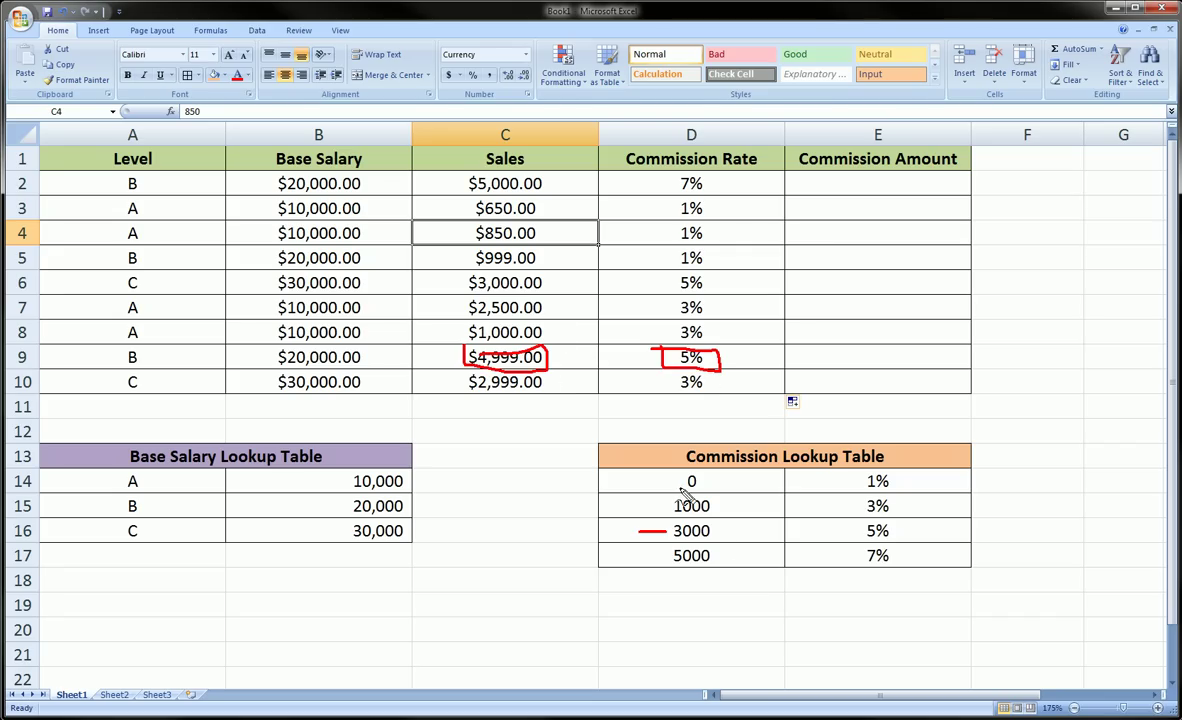
{"action": "left_click_drag", "start_coordinate": [858, 527], "coordinate": [723, 378]}
{"action": "key", "text": "Escape"}
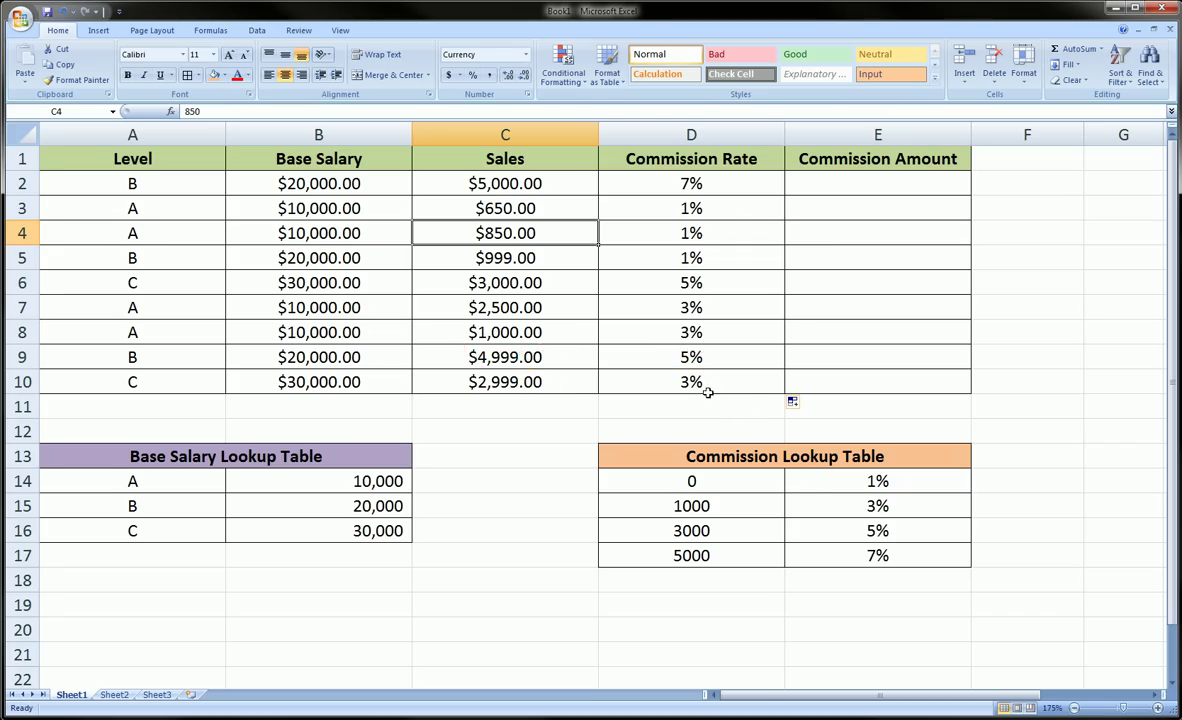
{"action": "mouse_move", "coordinate": [462, 383]}
{"action": "left_mouse_down"}
{"action": "mouse_move", "coordinate": [560, 384]}
{"action": "mouse_move", "coordinate": [440, 372]}
{"action": "mouse_move", "coordinate": [460, 392]}
{"action": "left_mouse_up"}
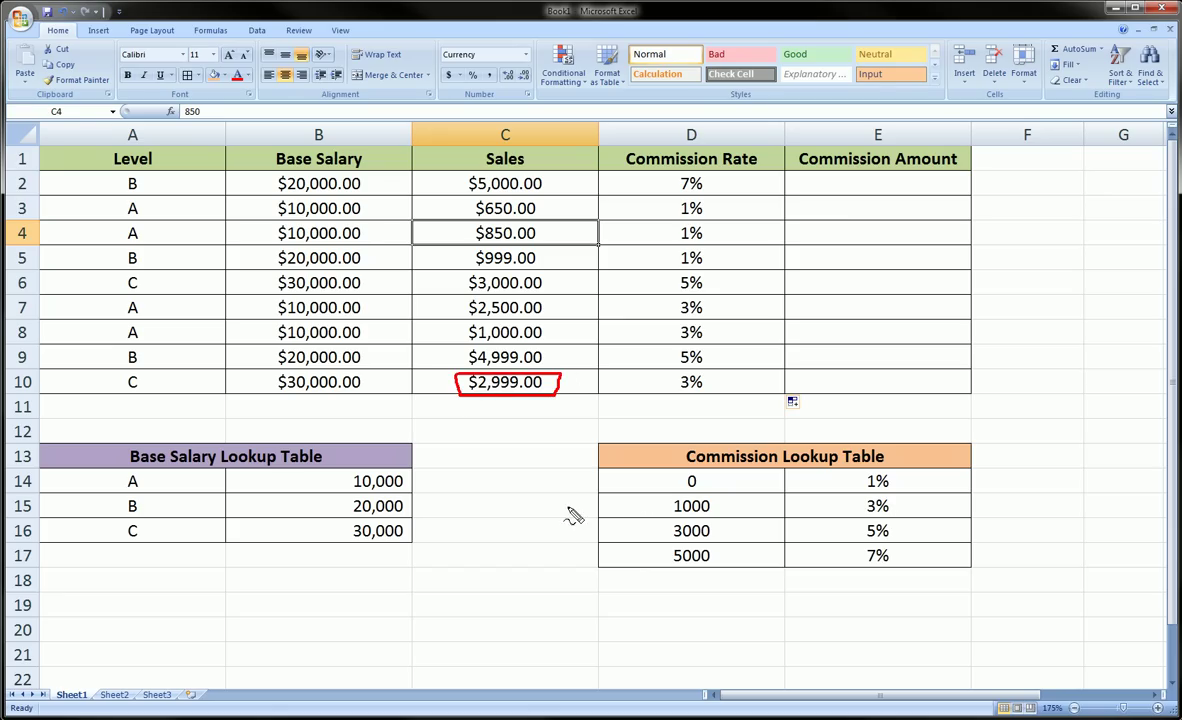
{"action": "mouse_move", "coordinate": [567, 507]}
{"action": "left_mouse_down"}
{"action": "mouse_move", "coordinate": [598, 507]}
{"action": "mouse_move", "coordinate": [636, 531]}
{"action": "left_mouse_up"}
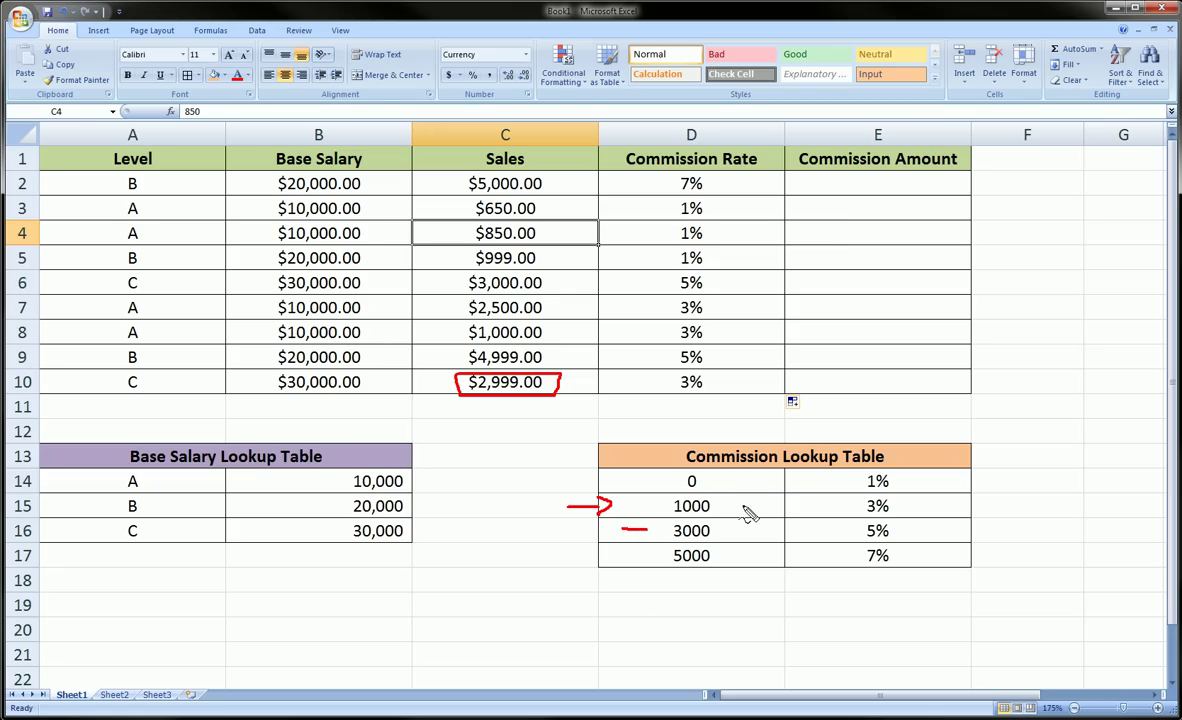
{"action": "mouse_move", "coordinate": [865, 507]}
{"action": "left_mouse_down"}
{"action": "mouse_move", "coordinate": [760, 414]}
{"action": "mouse_move", "coordinate": [706, 386]}
{"action": "left_mouse_up"}
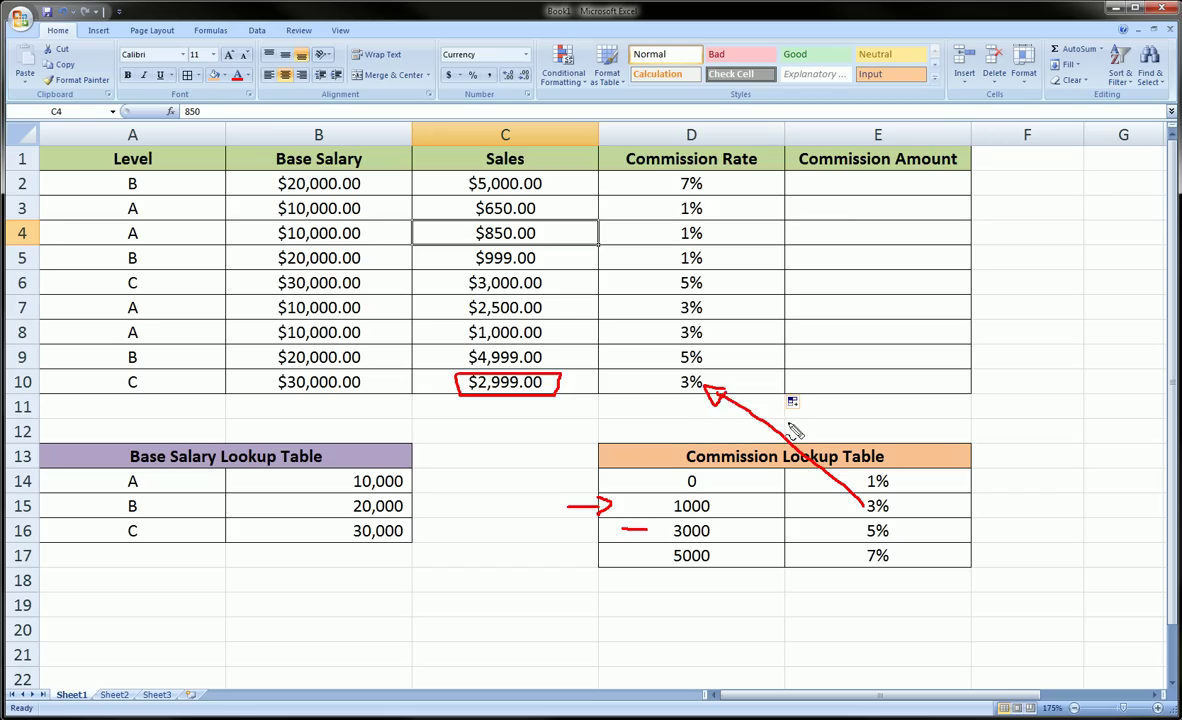
{"action": "key", "text": "Escape"}
{"action": "left_click", "coordinate": [756, 432]}
{"action": "left_click", "coordinate": [752, 408]}
{"action": "left_click", "coordinate": [744, 480]}
{"action": "left_click", "coordinate": [730, 528]}
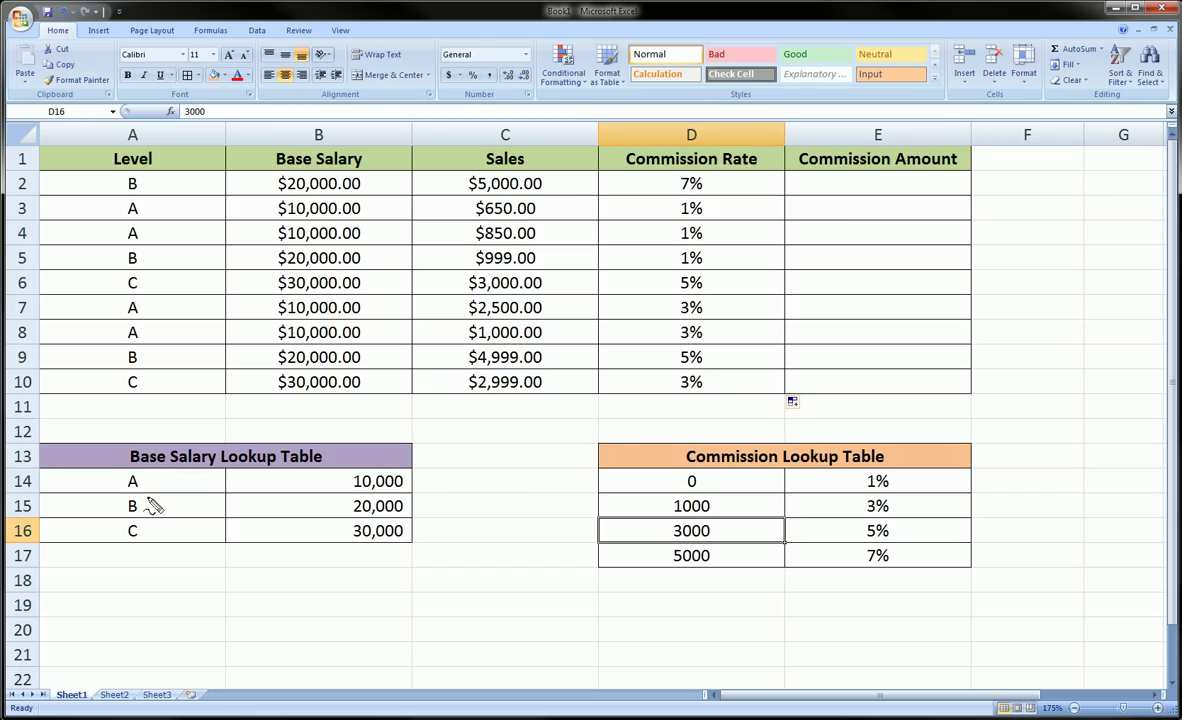
{"action": "mouse_move", "coordinate": [135, 483]}
{"action": "left_mouse_down"}
{"action": "mouse_move", "coordinate": [148, 481]}
{"action": "mouse_move", "coordinate": [120, 556]}
{"action": "mouse_move", "coordinate": [116, 474]}
{"action": "left_mouse_up"}
{"action": "key", "text": "Escape"}
{"action": "left_click", "coordinate": [310, 187]}
{"action": "mouse_move", "coordinate": [312, 98]}
{"action": "left_mouse_down"}
{"action": "mouse_move", "coordinate": [325, 118]}
{"action": "mouse_move", "coordinate": [316, 105]}
{"action": "mouse_move", "coordinate": [288, 114]}
{"action": "mouse_move", "coordinate": [337, 118]}
{"action": "left_mouse_up"}
{"action": "key", "text": "Escape"}
{"action": "left_click", "coordinate": [691, 183]}
{"action": "key", "text": "Escape"}
{"action": "mouse_move", "coordinate": [458, 178]}
{"action": "left_mouse_down"}
{"action": "mouse_move", "coordinate": [557, 198]}
{"action": "mouse_move", "coordinate": [456, 182]}
{"action": "mouse_move", "coordinate": [453, 192]}
{"action": "left_mouse_up"}
{"action": "mouse_move", "coordinate": [658, 472]}
{"action": "left_mouse_down"}
{"action": "mouse_move", "coordinate": [738, 572]}
{"action": "mouse_move", "coordinate": [737, 481]}
{"action": "mouse_move", "coordinate": [650, 467]}
{"action": "left_mouse_up"}
{"action": "mouse_move", "coordinate": [468, 200]}
{"action": "left_mouse_down"}
{"action": "mouse_move", "coordinate": [528, 224]}
{"action": "mouse_move", "coordinate": [480, 212]}
{"action": "left_mouse_up"}
{"action": "mouse_move", "coordinate": [663, 474]}
{"action": "left_mouse_down"}
{"action": "mouse_move", "coordinate": [733, 583]}
{"action": "mouse_move", "coordinate": [736, 478]}
{"action": "mouse_move", "coordinate": [702, 485]}
{"action": "left_mouse_up"}
{"action": "left_click", "coordinate": [707, 506]}
{"action": "left_click", "coordinate": [717, 540]}
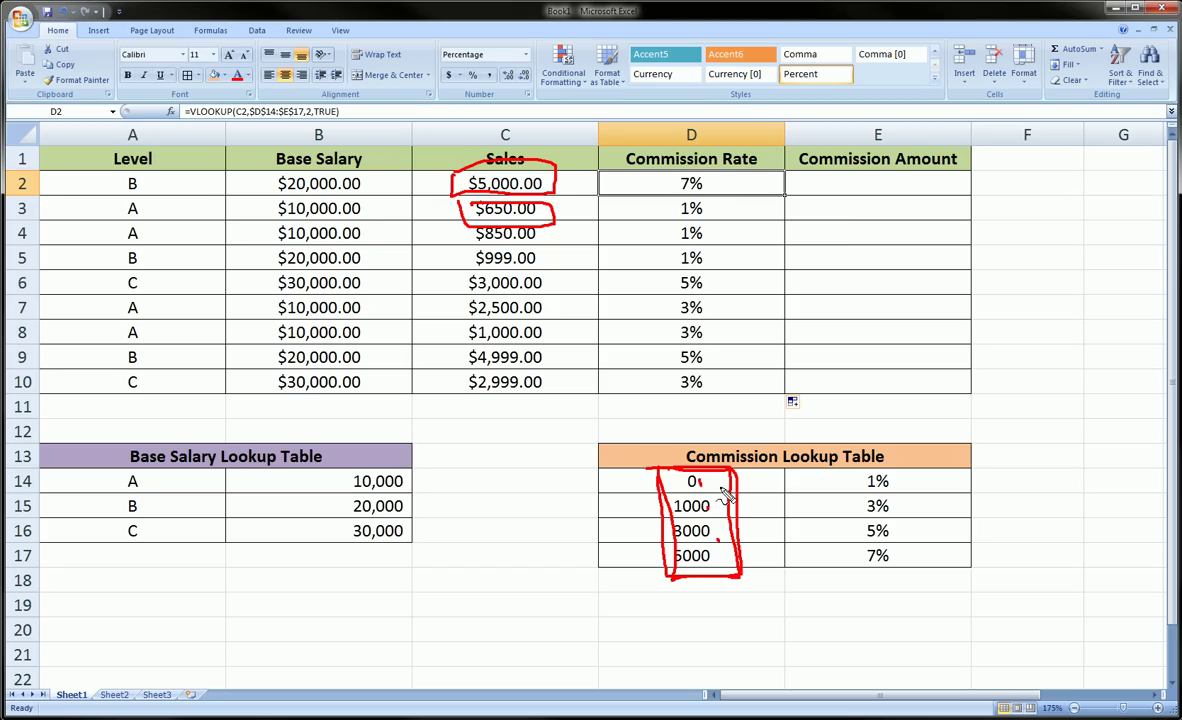
{"action": "key", "text": "Escape"}
Enter =C2*D2 in E2 to calculate the first commission amount.
{"action": "left_click", "coordinate": [813, 185]}
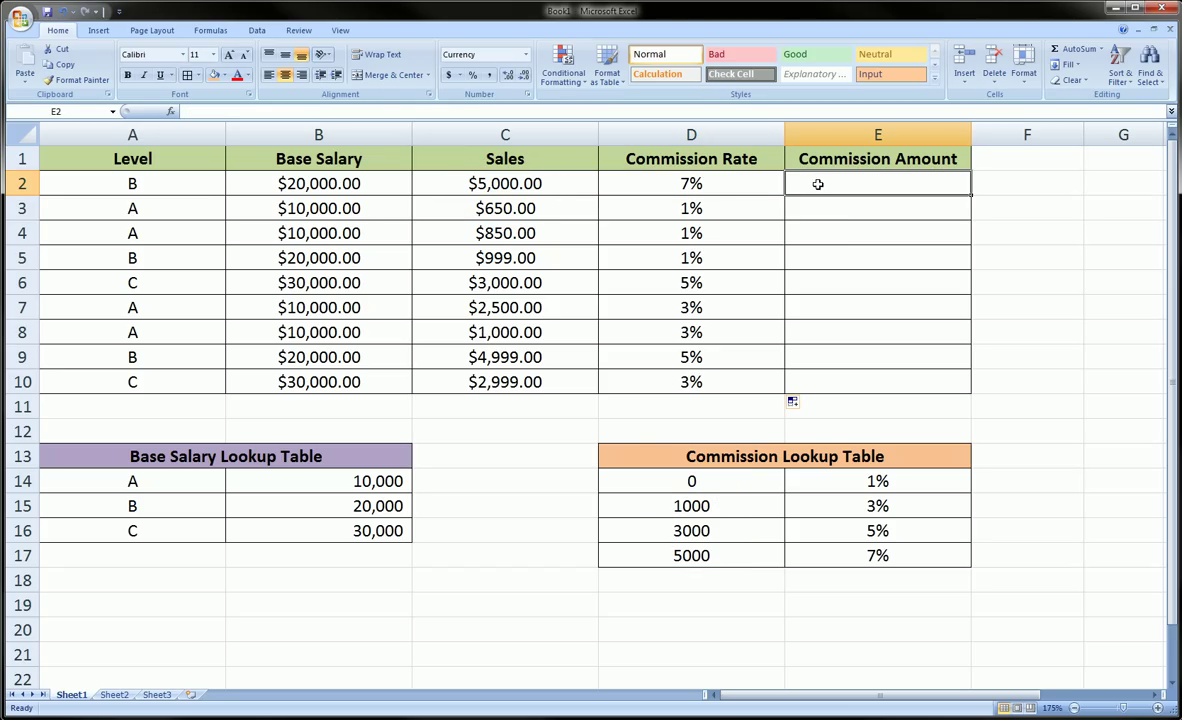
{"action": "type", "text": "="}
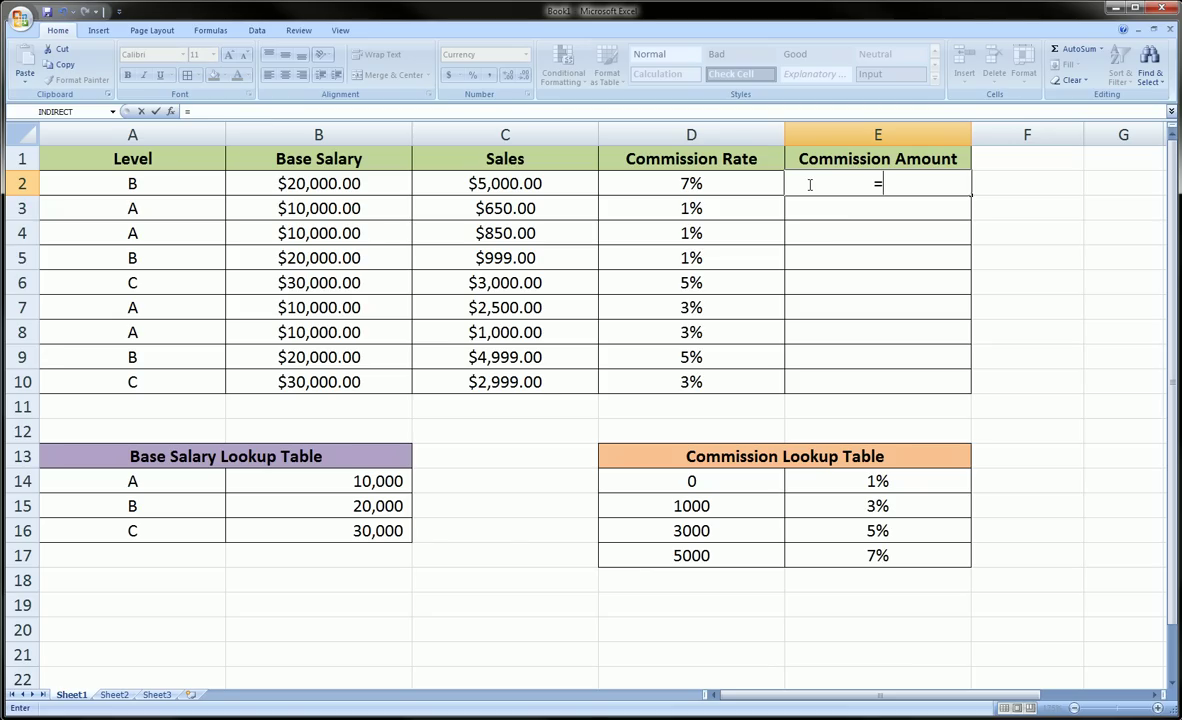
{"action": "left_click", "coordinate": [540, 183]}
{"action": "type", "text": "*"}
{"action": "left_click", "coordinate": [712, 181]}
{"action": "key", "text": "Return"}
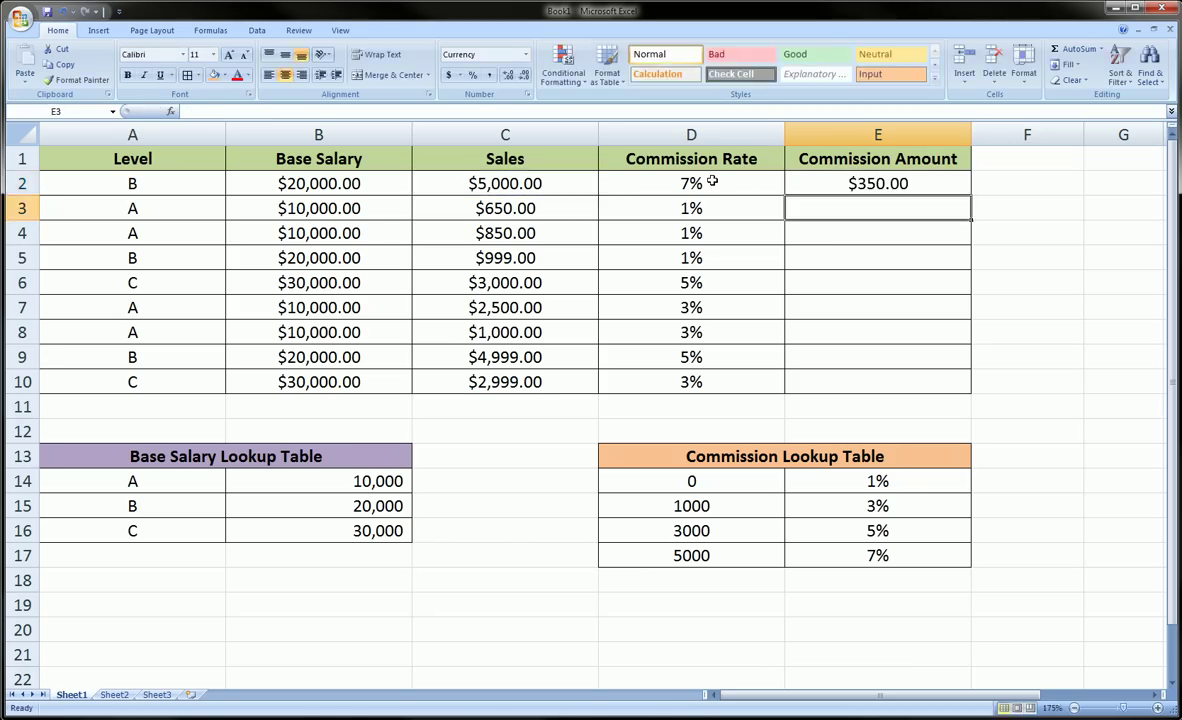
Fill E2's formula down to E10 and check the formulas in E10 and D2.
{"action": "left_click", "coordinate": [840, 184]}
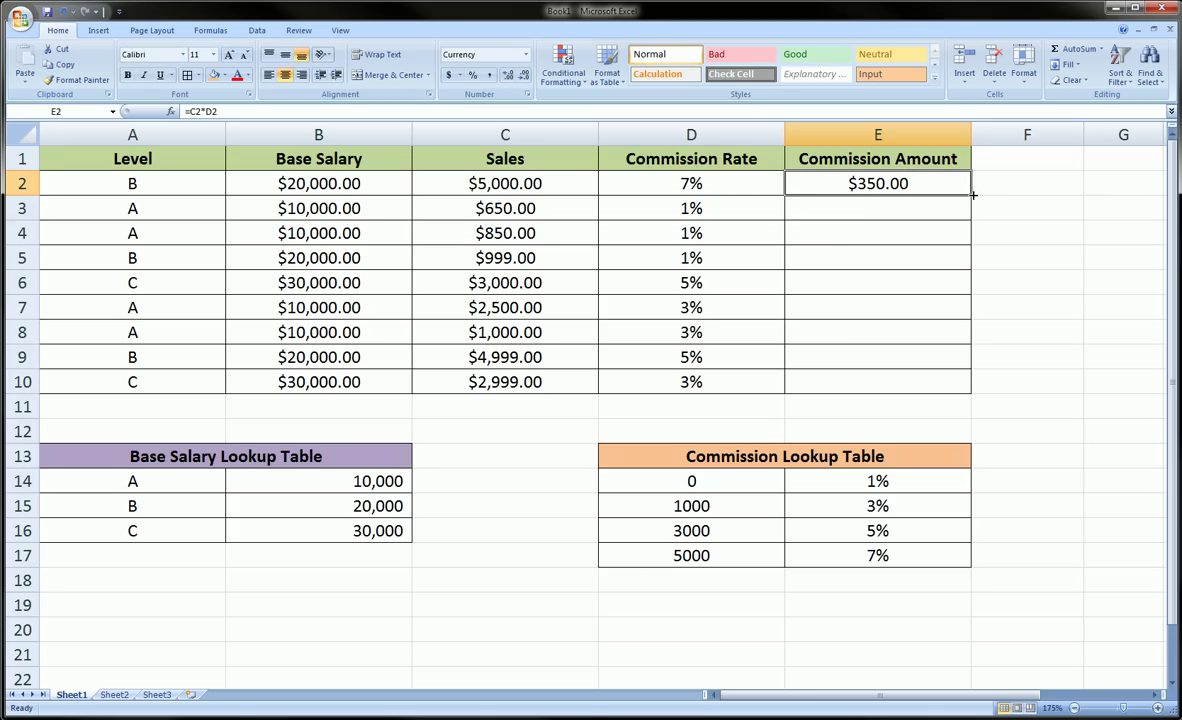
{"action": "left_click_drag", "start_coordinate": [973, 204], "coordinate": [963, 385]}
{"action": "left_click", "coordinate": [955, 385]}
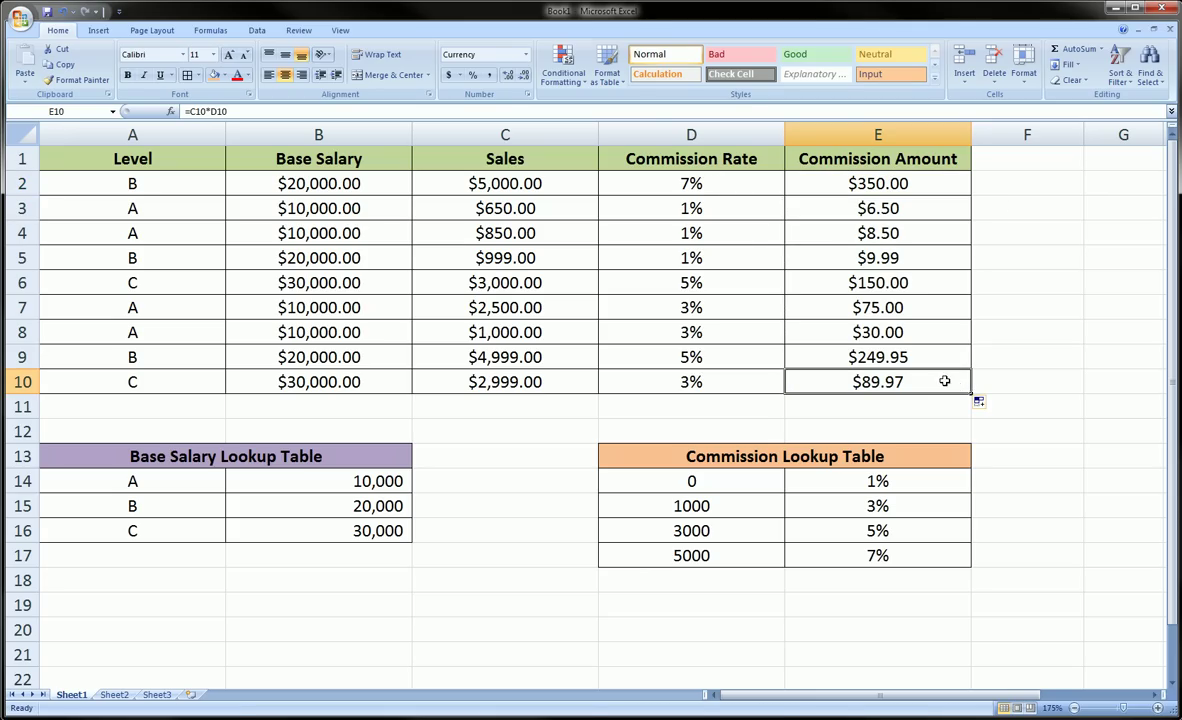
{"action": "left_click", "coordinate": [743, 185]}
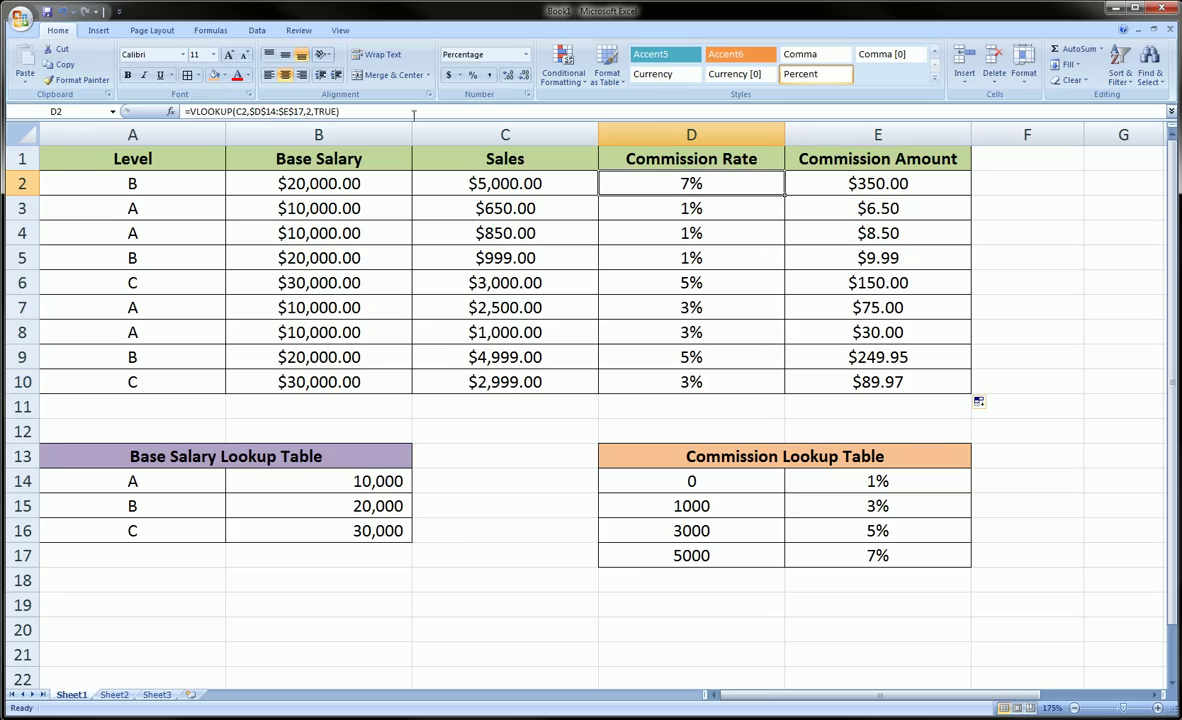
Append *C2 to D2's VLOOKUP formula so it multiplies the rate by Sales.
{"action": "left_click", "coordinate": [830, 185]}
{"action": "left_click", "coordinate": [757, 185]}
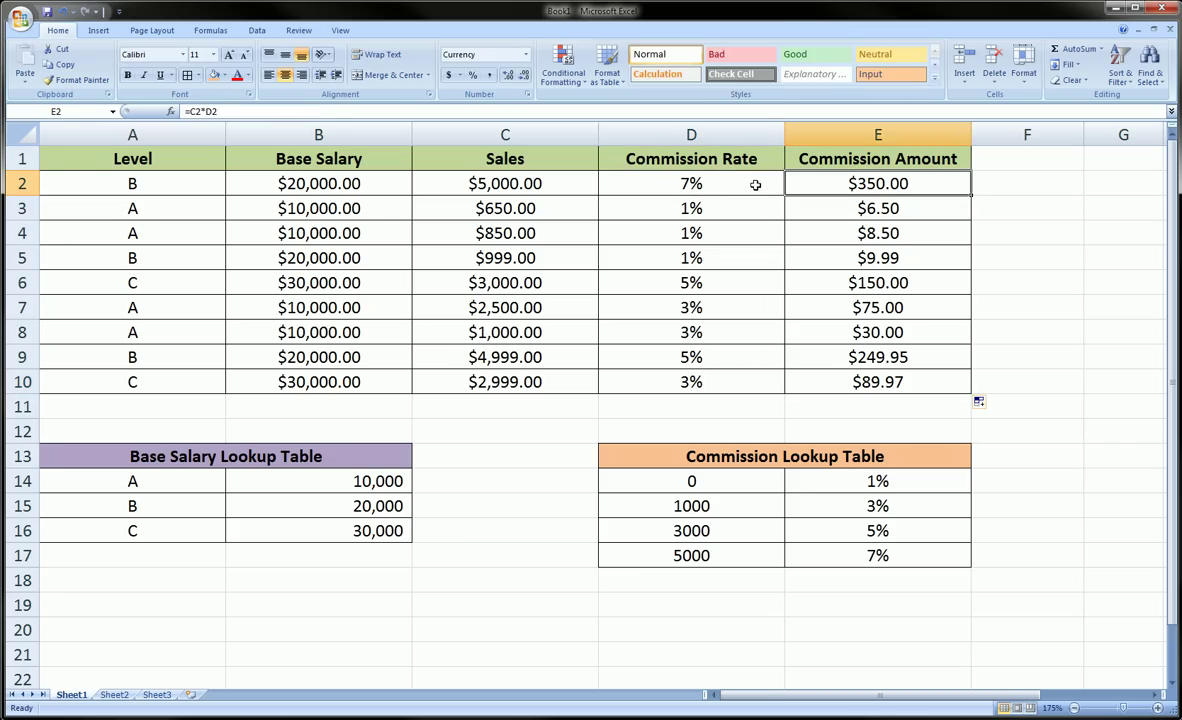
{"action": "left_click", "coordinate": [405, 110]}
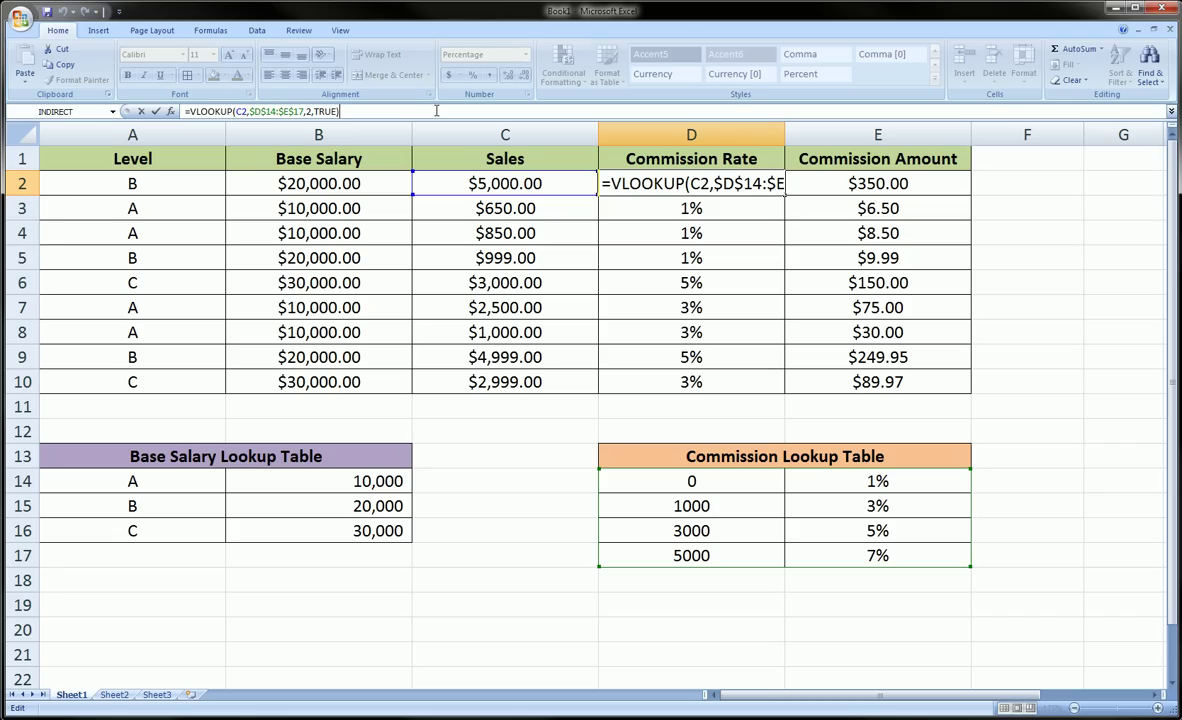
{"action": "type", "text": "*"}
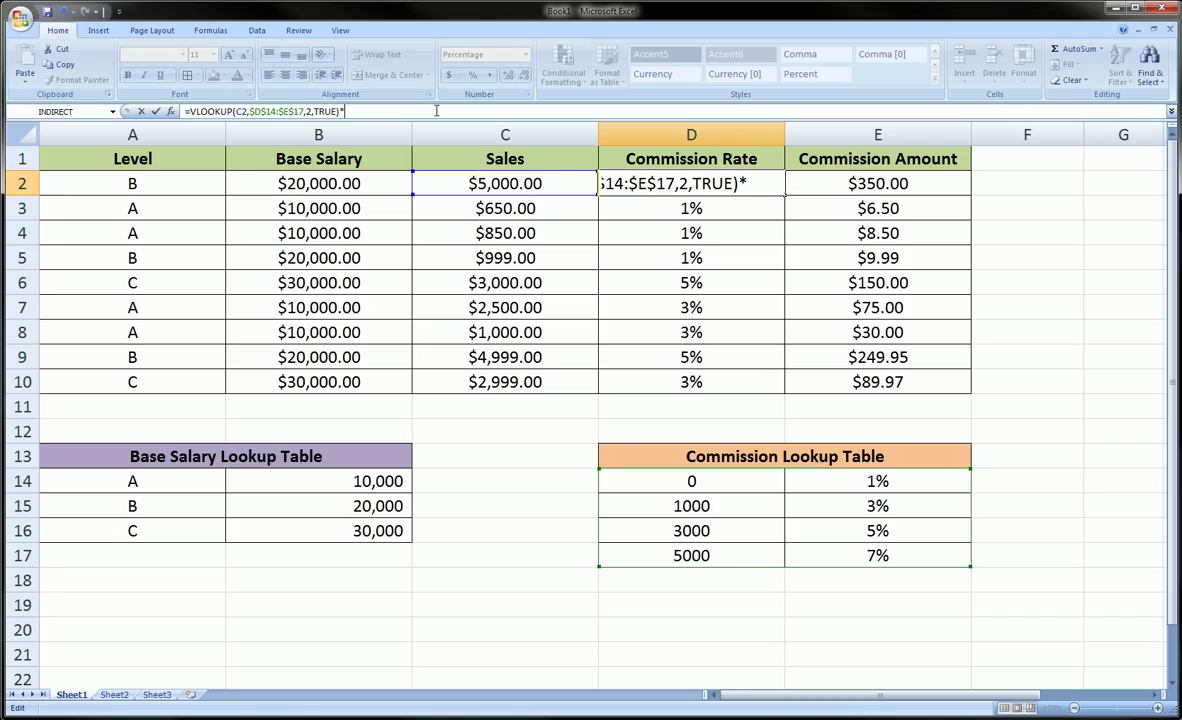
{"action": "left_click", "coordinate": [538, 184]}
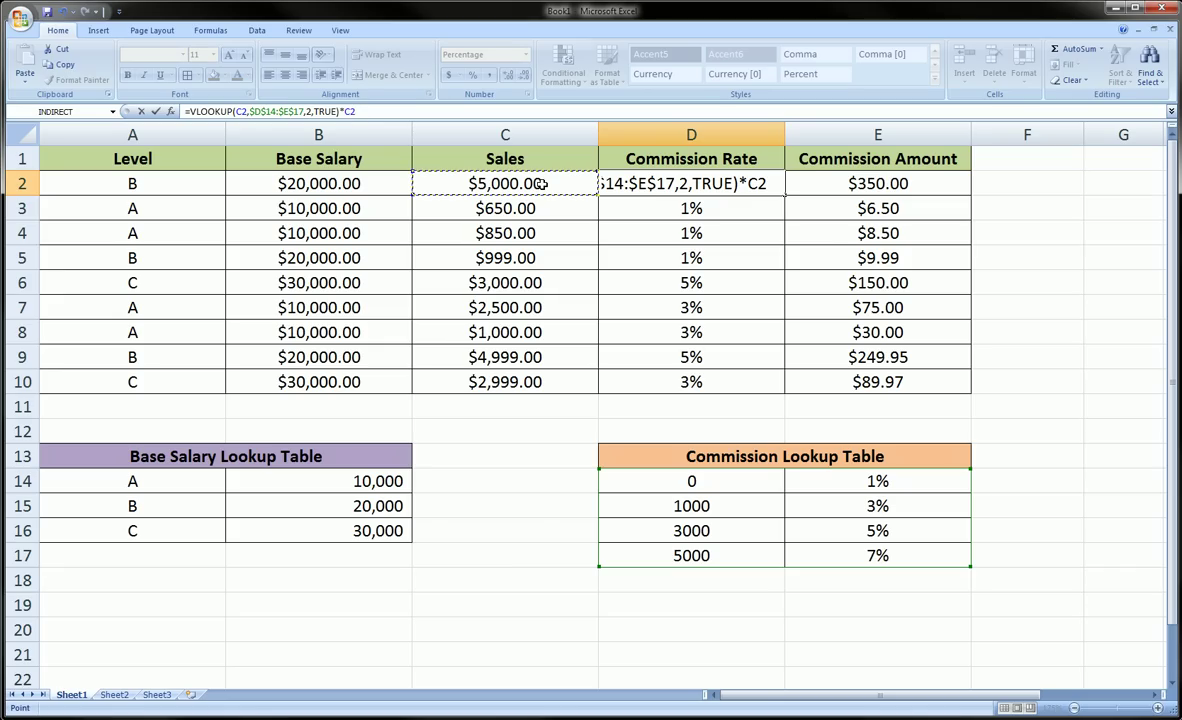
{"action": "key", "text": "Return"}
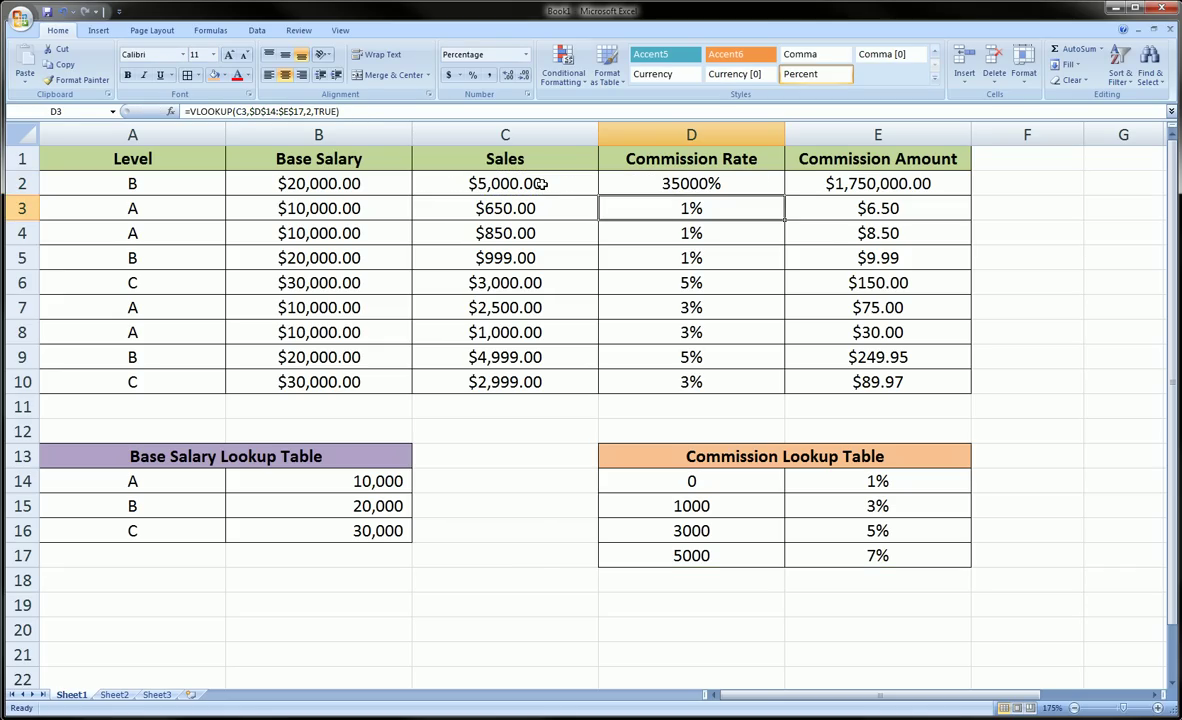
Format D2:D10 as Currency.
{"action": "left_click", "coordinate": [667, 177]}
{"action": "mouse_move", "coordinate": [667, 177]}
{"action": "left_mouse_down"}
{"action": "mouse_move", "coordinate": [689, 361]}
{"action": "mouse_move", "coordinate": [725, 369]}
{"action": "left_mouse_up"}
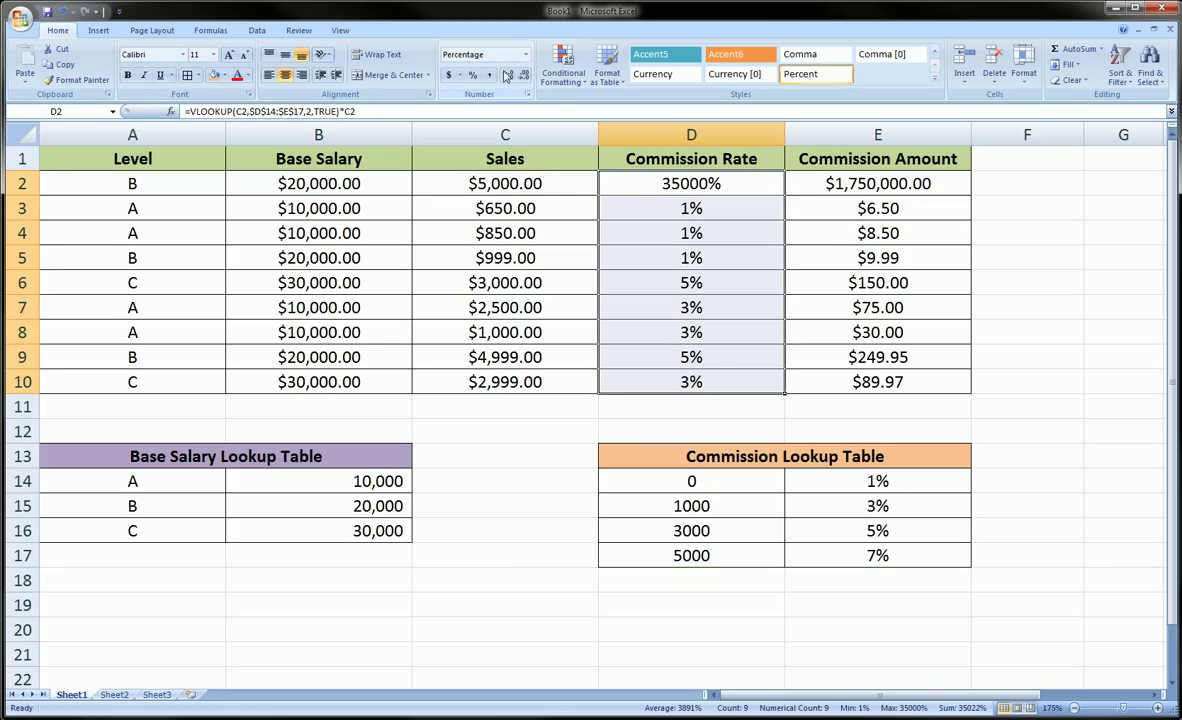
{"action": "left_click", "coordinate": [525, 55]}
{"action": "left_click", "coordinate": [480, 139]}
Fill D2's combined formula down to D10 and delete the old amounts in E2:E10.
{"action": "left_click", "coordinate": [750, 186]}
{"action": "left_click_drag", "start_coordinate": [784, 195], "coordinate": [773, 384]}
{"action": "left_click", "coordinate": [850, 180]}
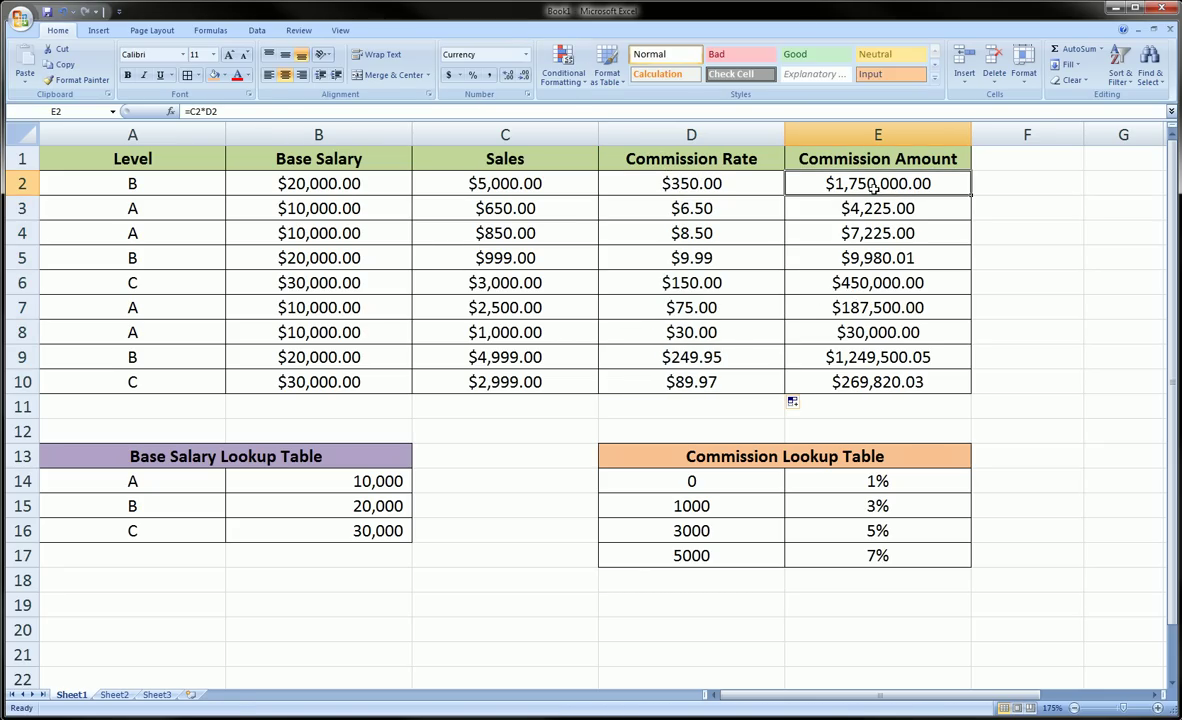
{"action": "left_click_drag", "start_coordinate": [805, 182], "coordinate": [881, 386]}
{"action": "key", "text": "Delete"}
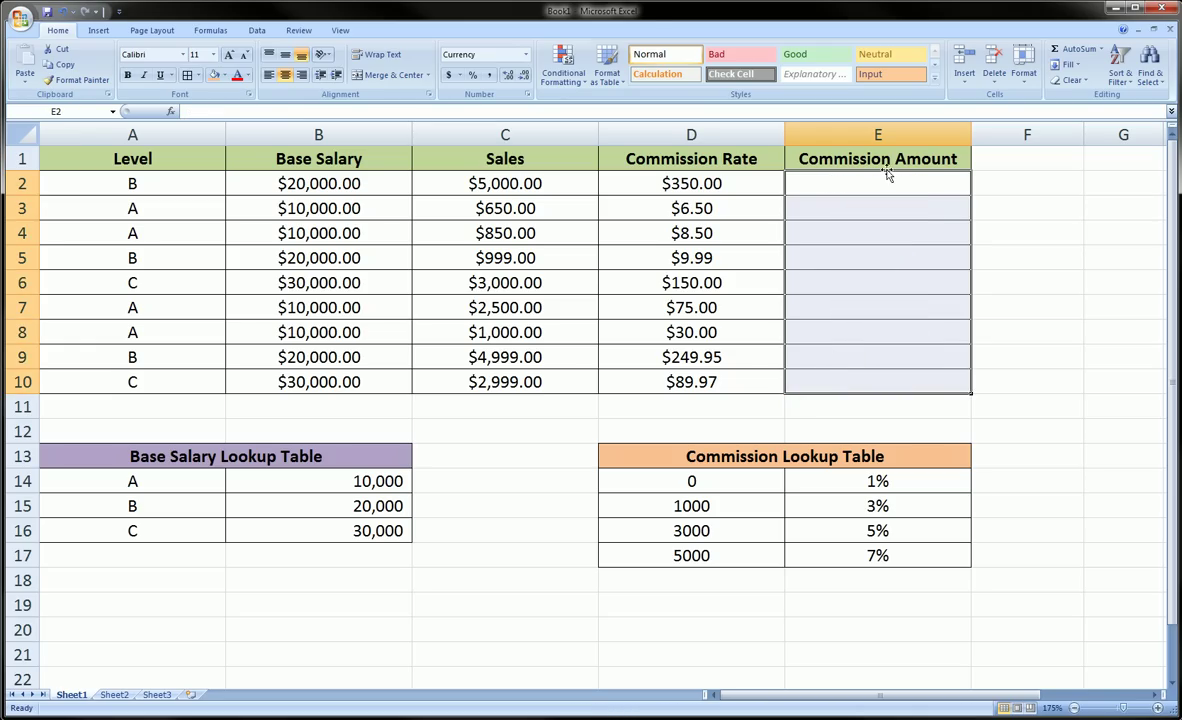
Review D2's formula, highlighting the VLOOKUP part and the multiplication by C2.
{"action": "left_click_drag", "start_coordinate": [794, 266], "coordinate": [793, 271]}
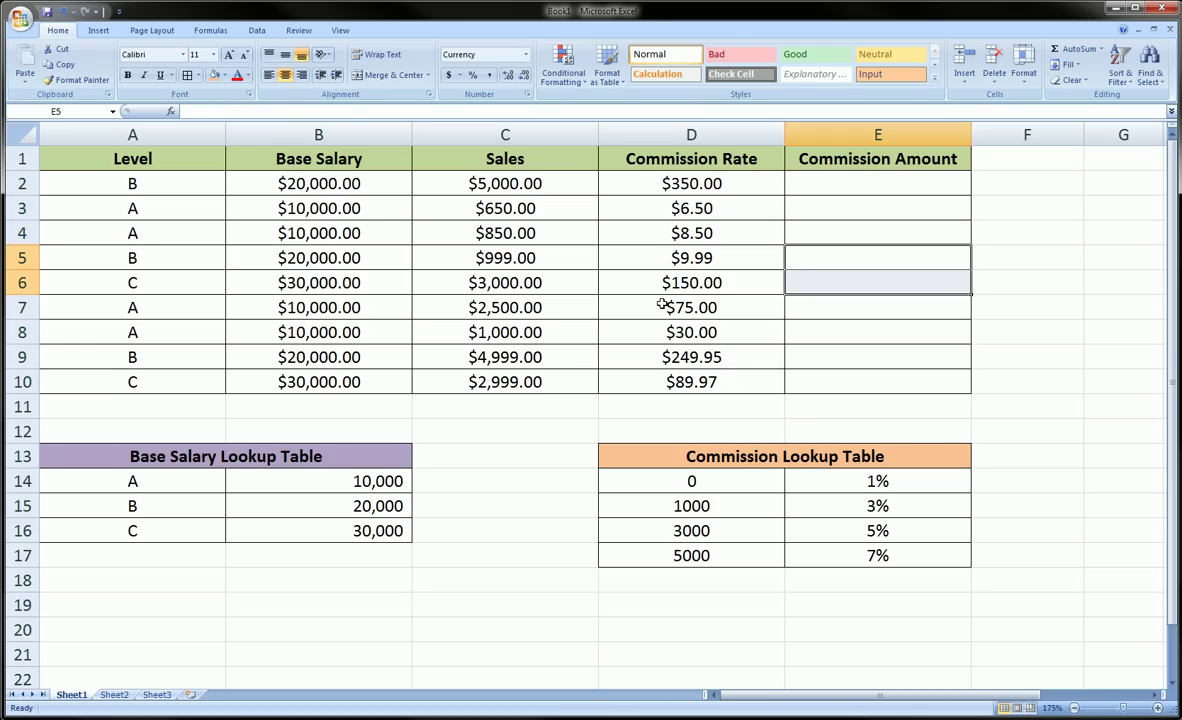
{"action": "left_click", "coordinate": [625, 302]}
{"action": "left_click", "coordinate": [682, 183]}
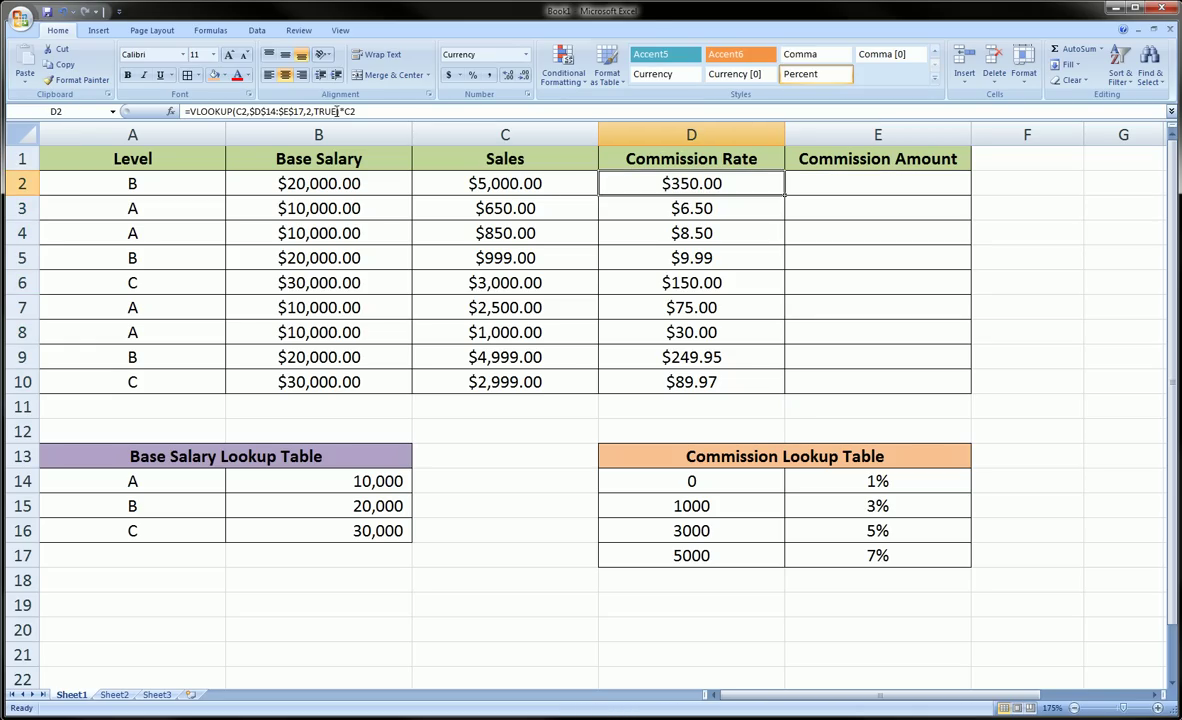
{"action": "left_click_drag", "start_coordinate": [340, 111], "coordinate": [185, 111]}
{"action": "left_click", "coordinate": [339, 111]}
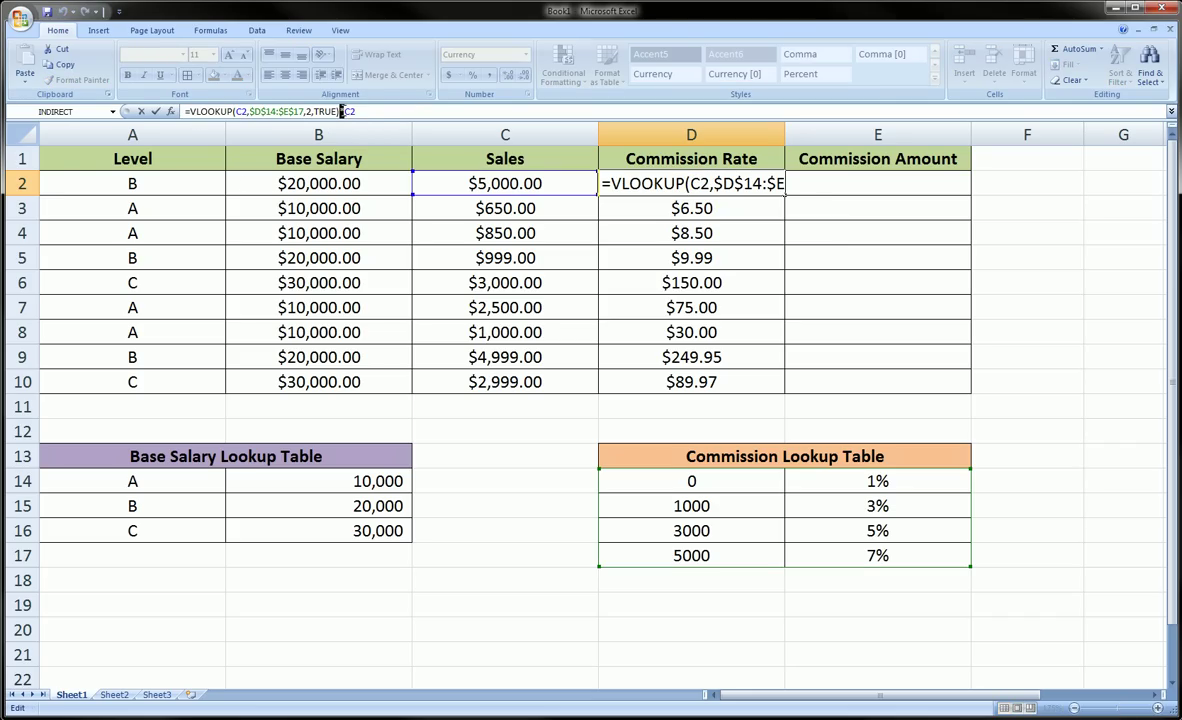
{"action": "left_click_drag", "start_coordinate": [340, 111], "coordinate": [347, 111]}
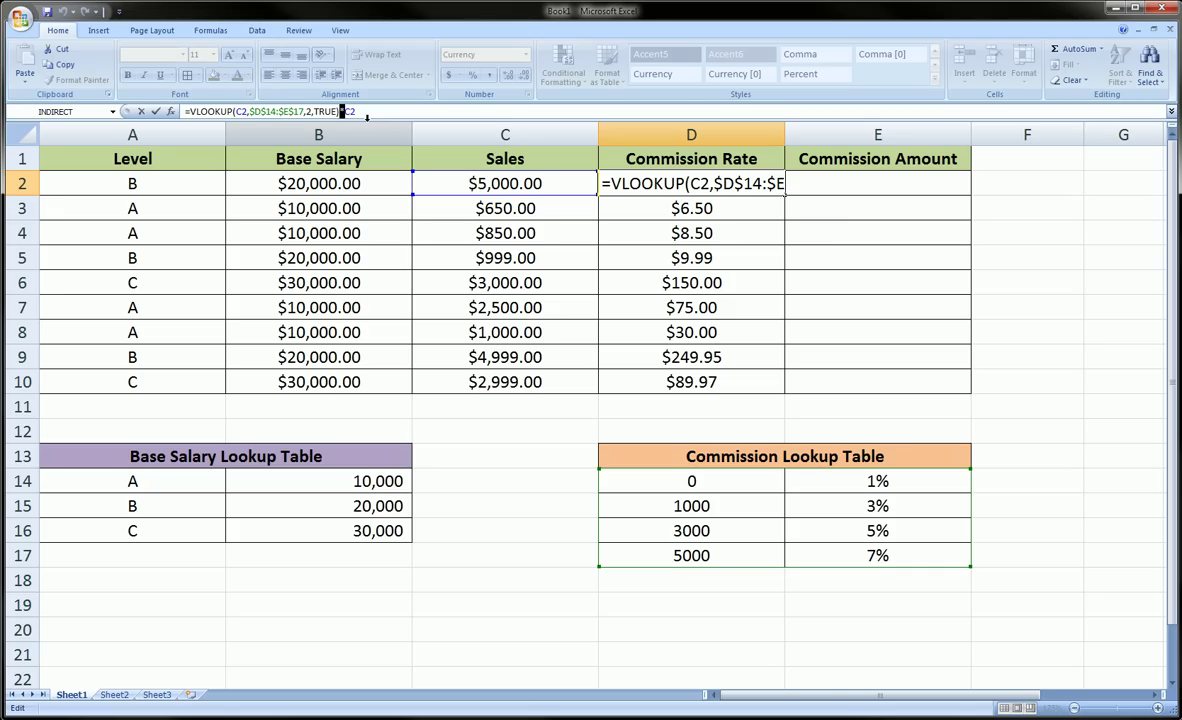
{"action": "left_click", "coordinate": [346, 111]}
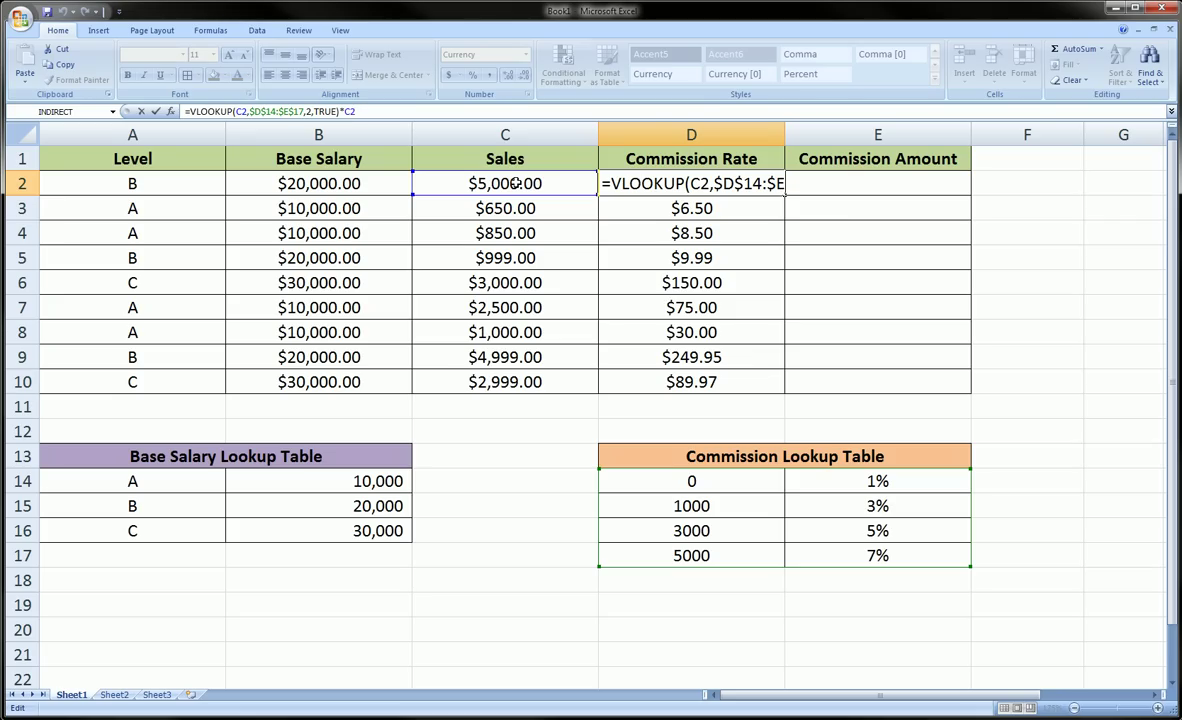
{"action": "key", "text": "Return"}
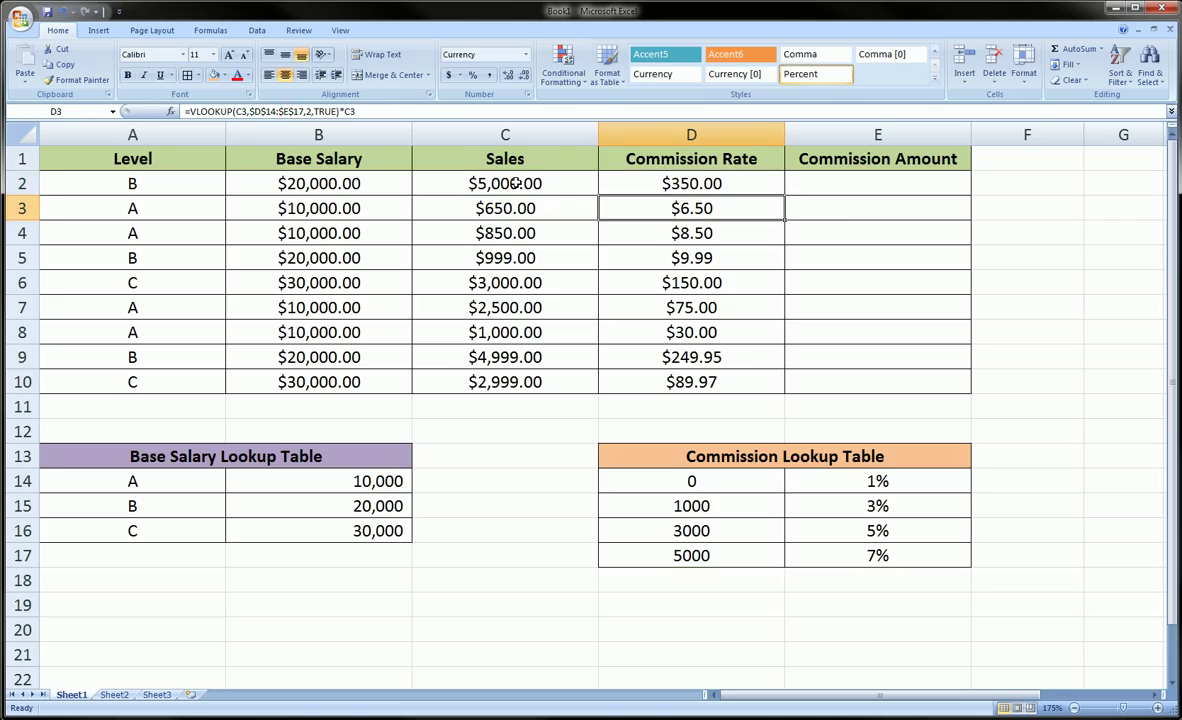
Copy the Commission Amount header from E1 into D1 and clear E1.
{"action": "left_click", "coordinate": [899, 165]}
{"action": "key", "text": "ctrl+c"}
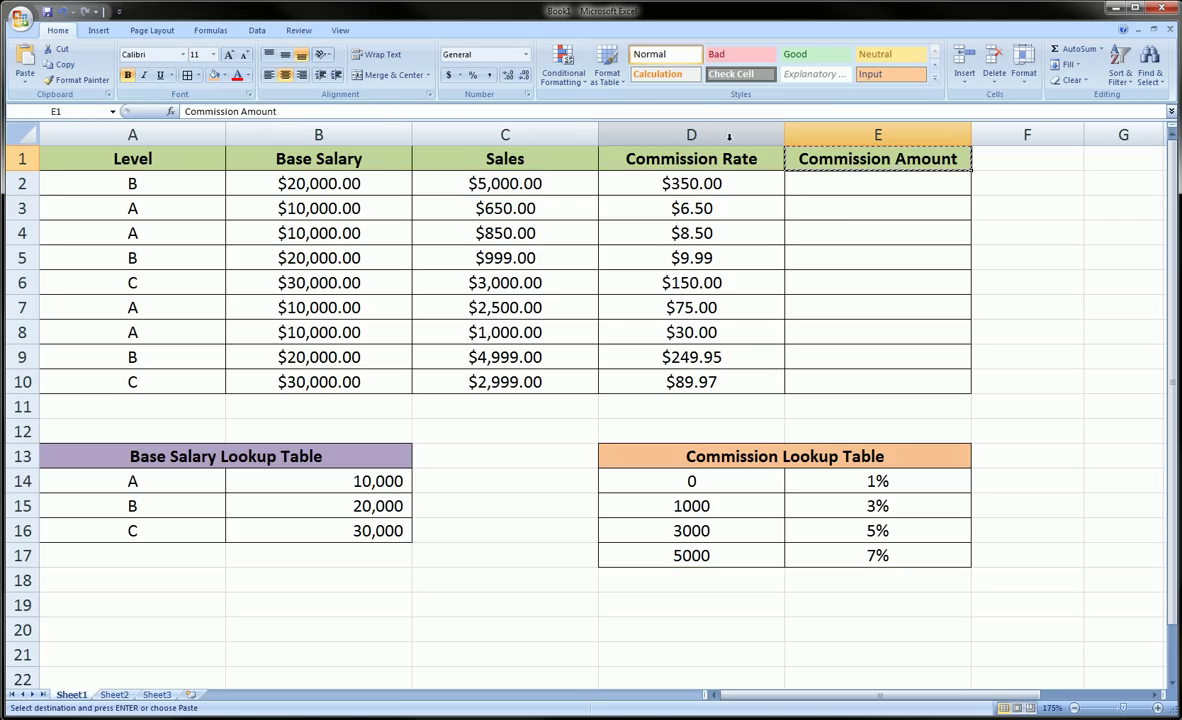
{"action": "left_click", "coordinate": [680, 150]}
{"action": "key", "text": "ctrl+v"}
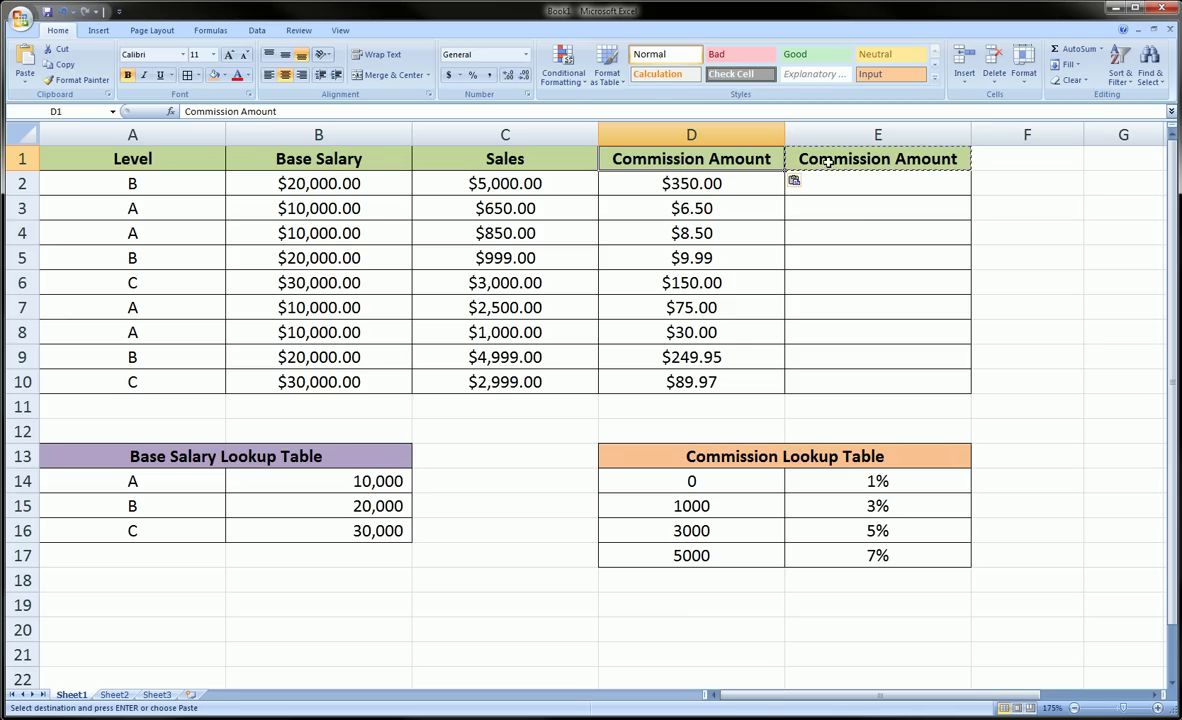
{"action": "left_click", "coordinate": [838, 134]}
{"action": "left_click", "coordinate": [843, 158]}
{"action": "key", "text": "Delete"}
{"action": "left_click", "coordinate": [836, 208]}
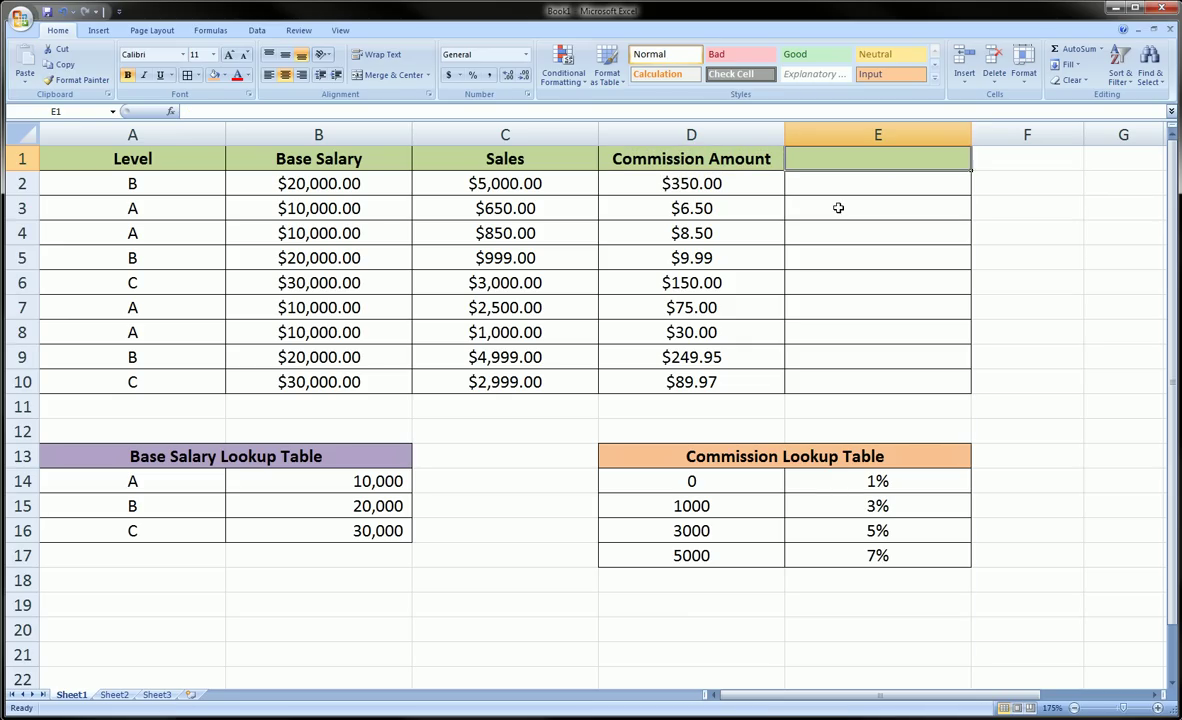